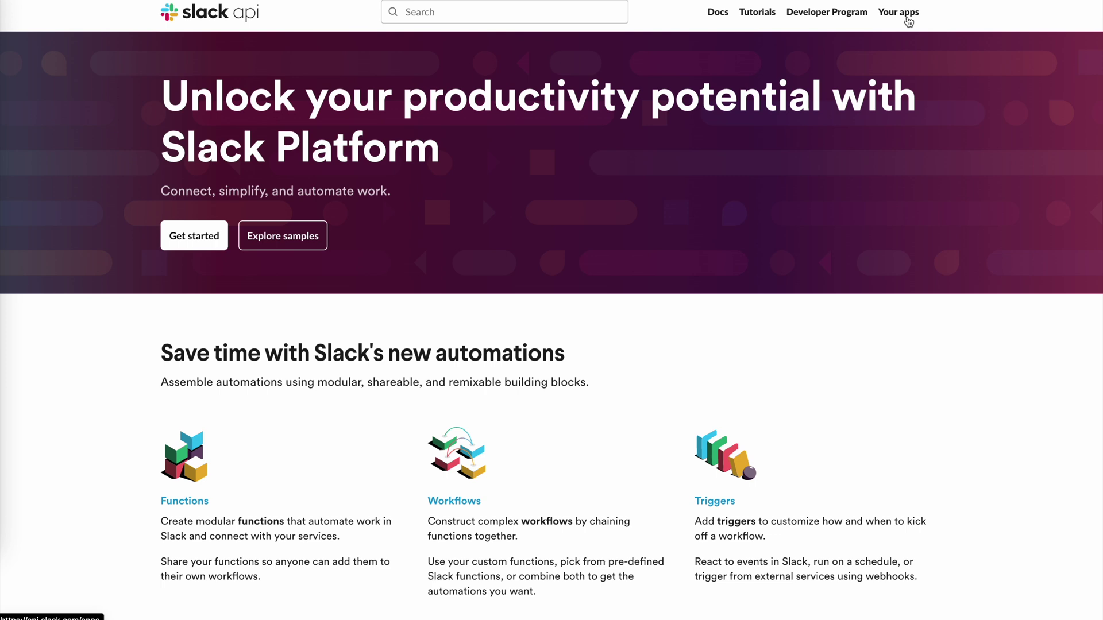
# Create a new Slack app named ai-agent in the developer workspace
pyautogui.click(908, 22)
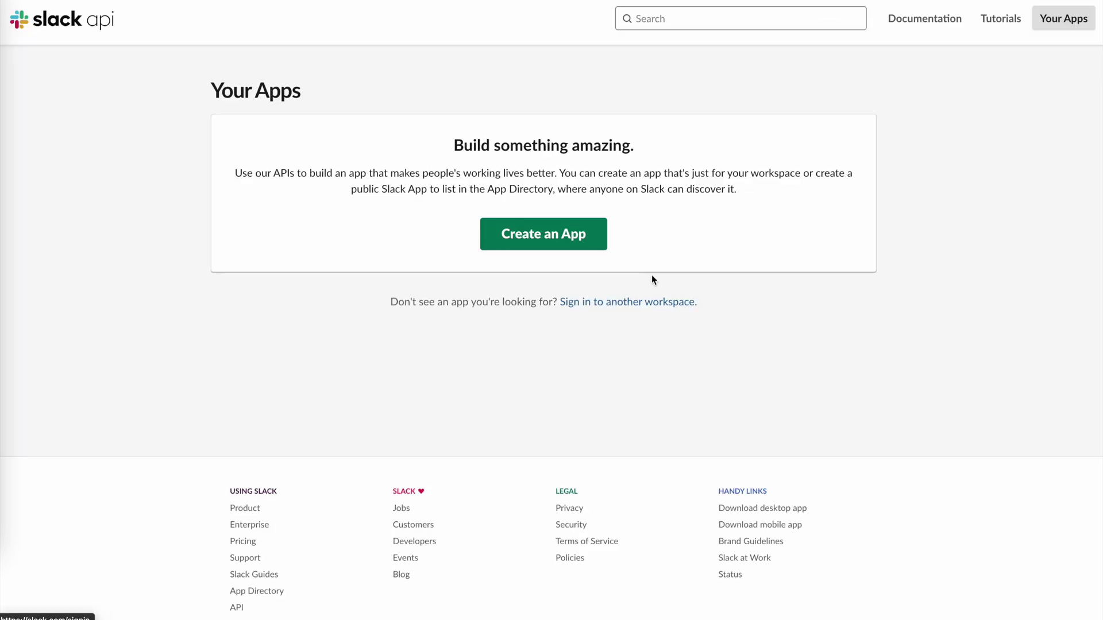
pyautogui.click(543, 244)
pyautogui.click(442, 287)
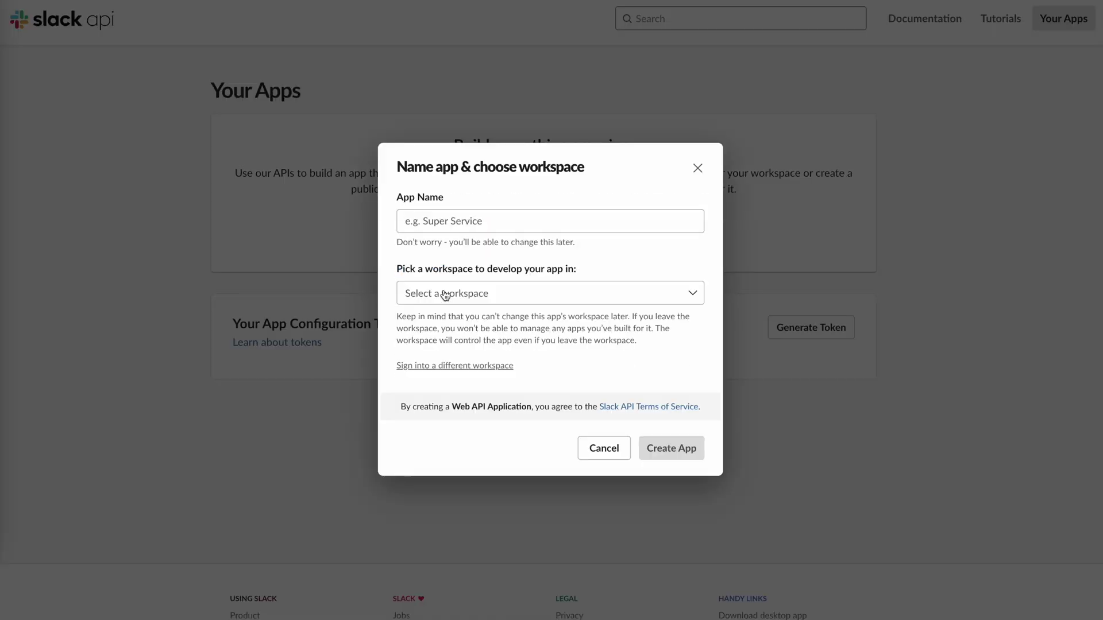
pyautogui.click(489, 213)
pyautogui.write('ai-a')
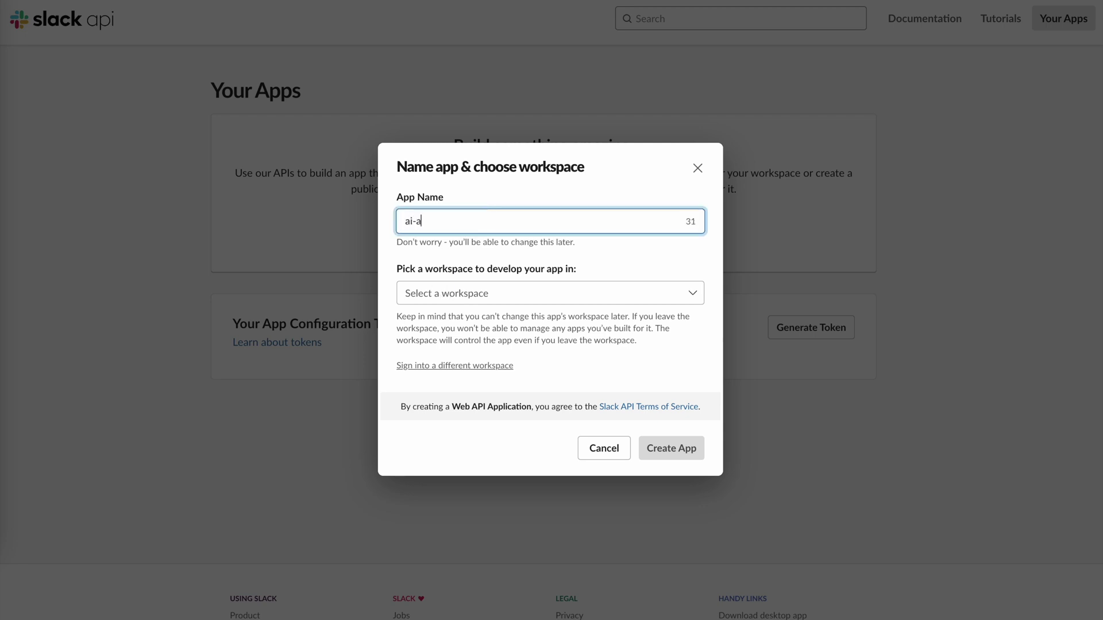
pyautogui.write('gent')
pyautogui.click(510, 296)
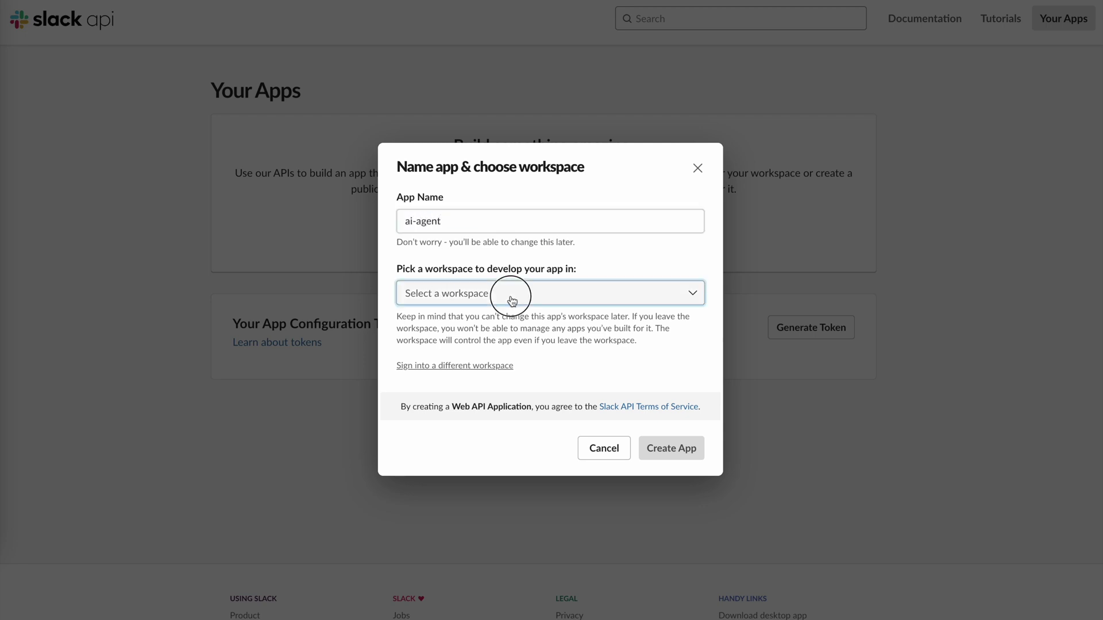
pyautogui.click(499, 318)
pyautogui.click(681, 449)
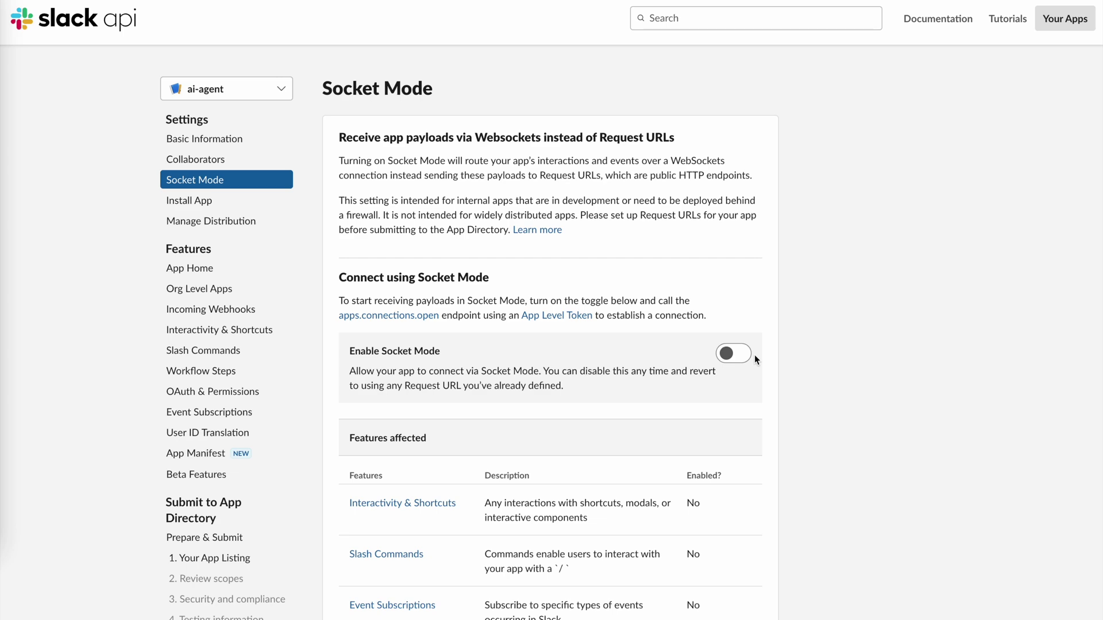
# Enable Socket Mode by generating an app-level token named my-token with the connections:write scope
pyautogui.click(728, 353)
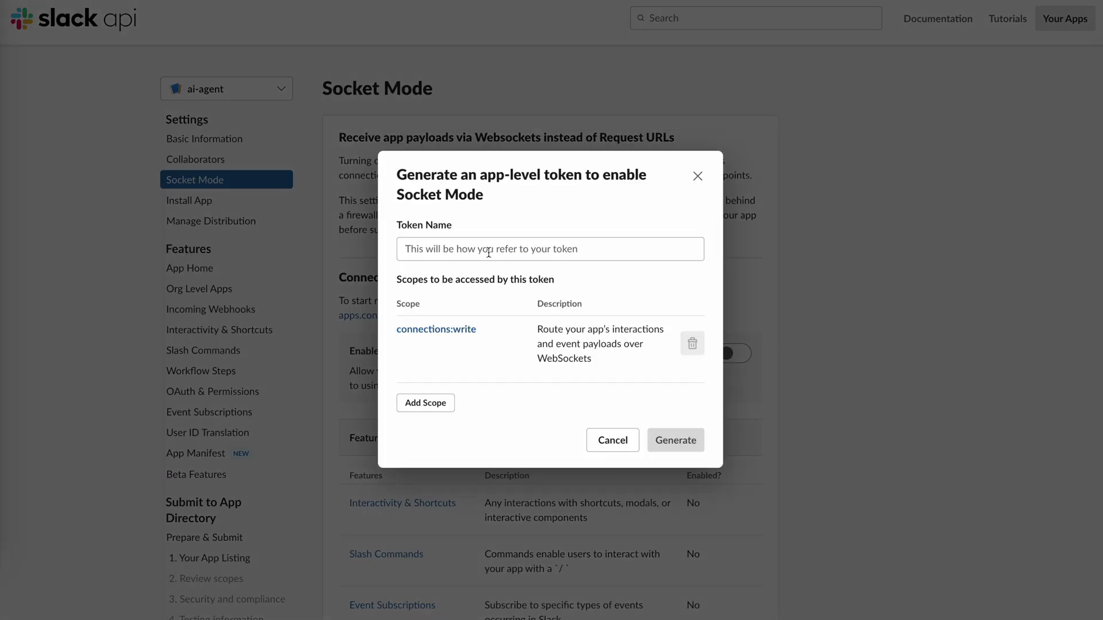
pyautogui.click(560, 248)
pyautogui.write('m')
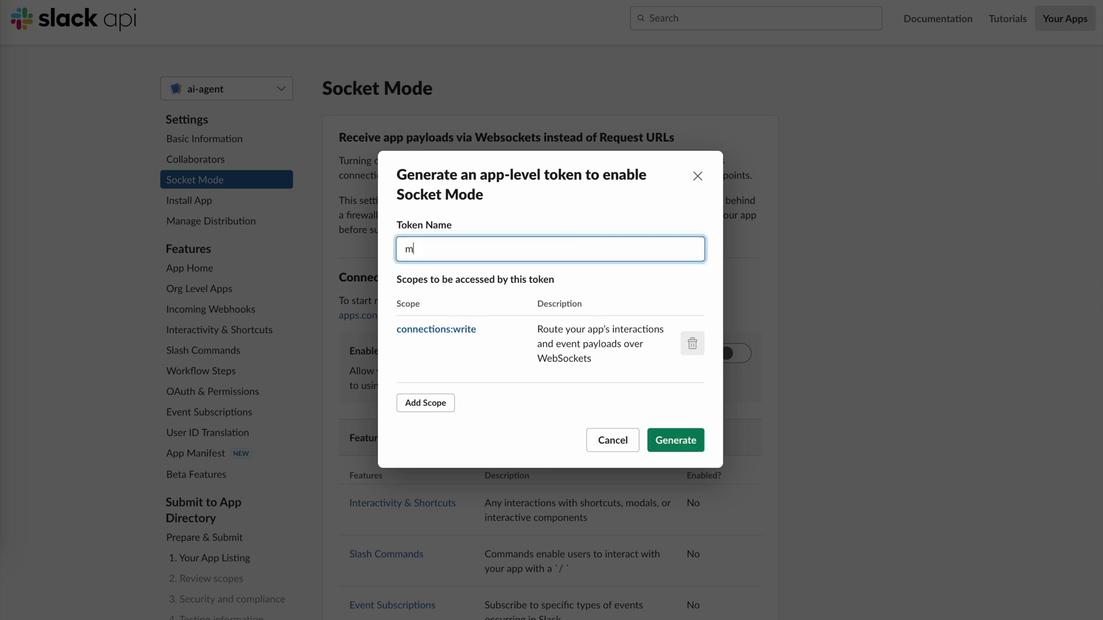
pyautogui.write('y-token')
pyautogui.click(688, 442)
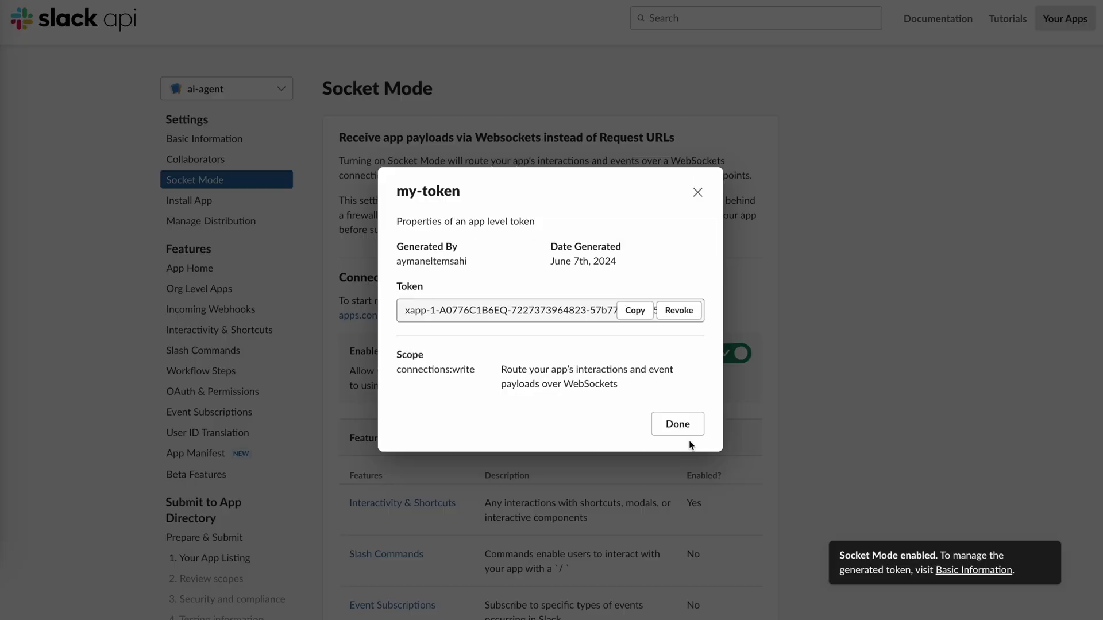
pyautogui.click(678, 425)
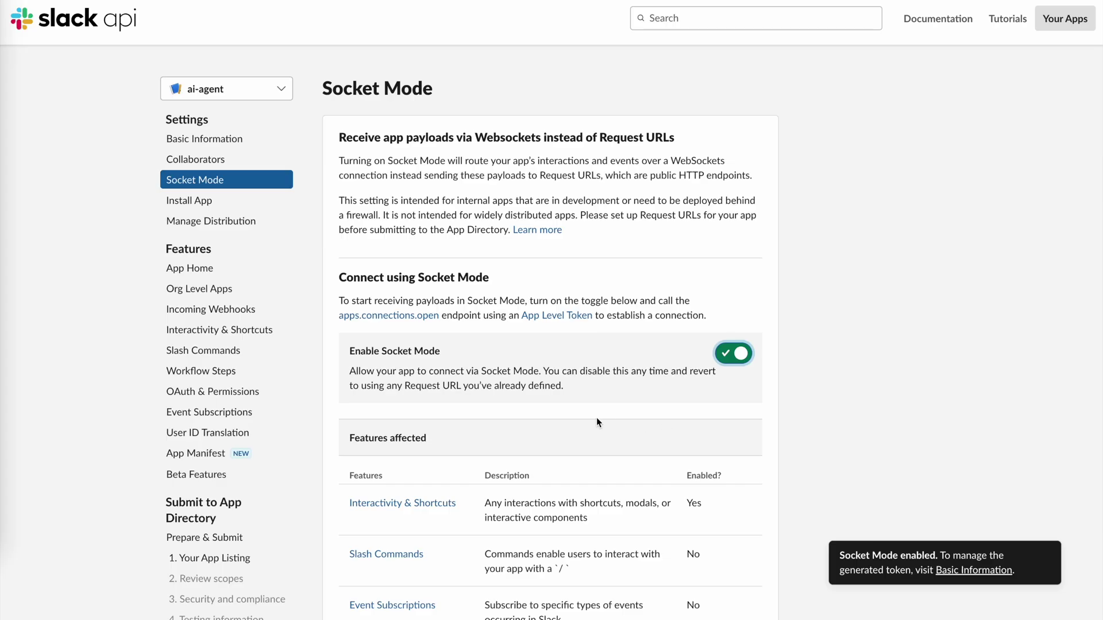
# Add the app_mentions:read and channels:history scopes to the bot token in OAuth & Permissions
pyautogui.click(278, 392)
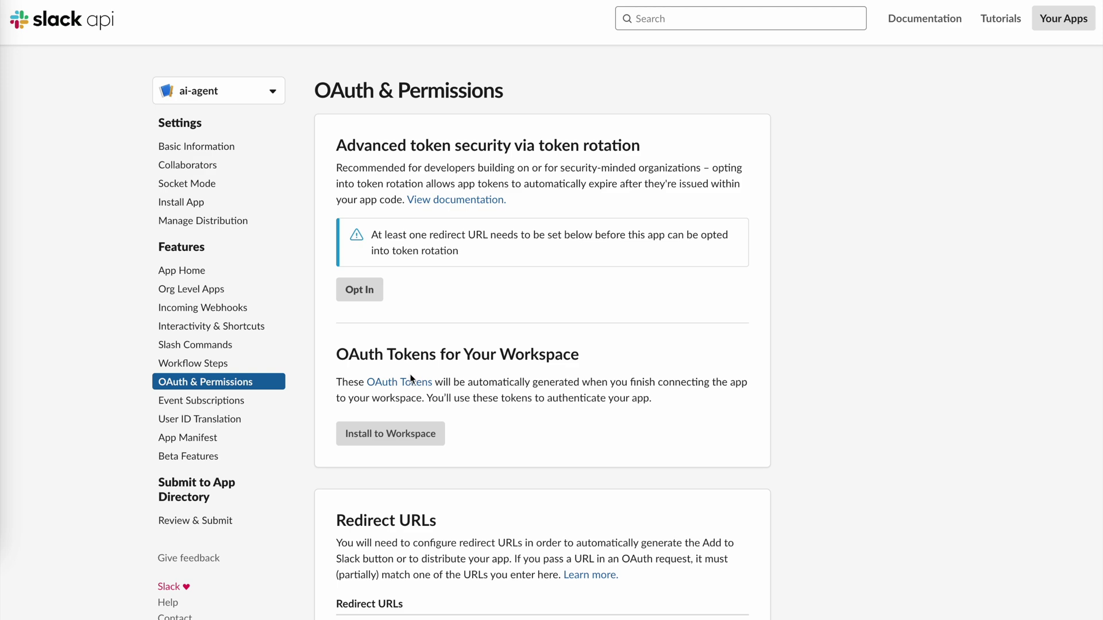
pyautogui.scroll(-7, 411, 380)
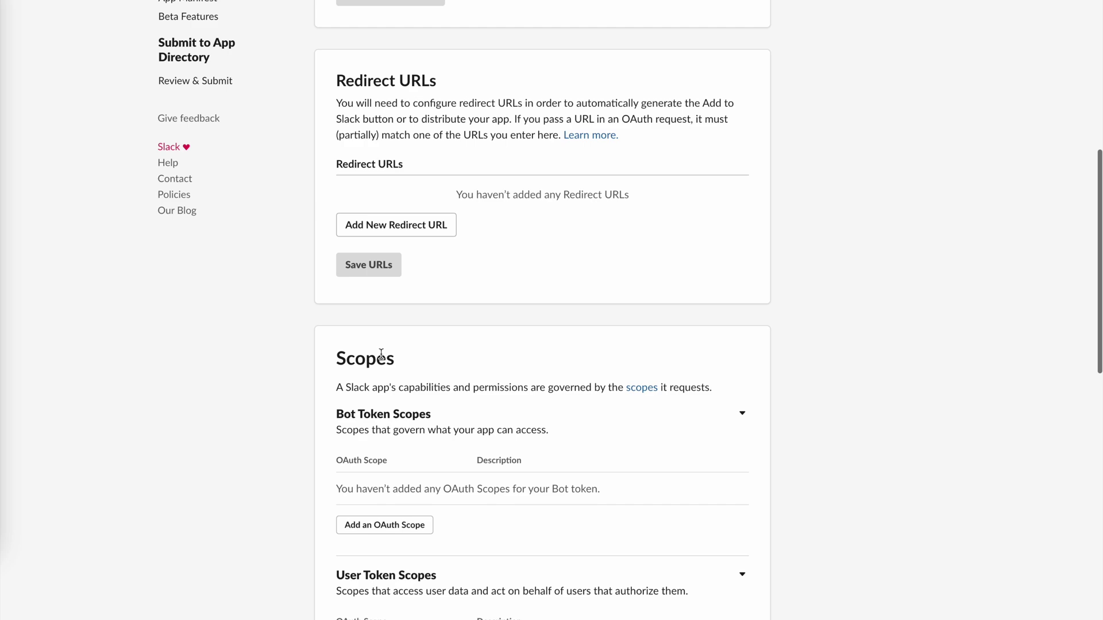
pyautogui.click(390, 524)
pyautogui.click(355, 367)
pyautogui.scroll(-4, 356, 368)
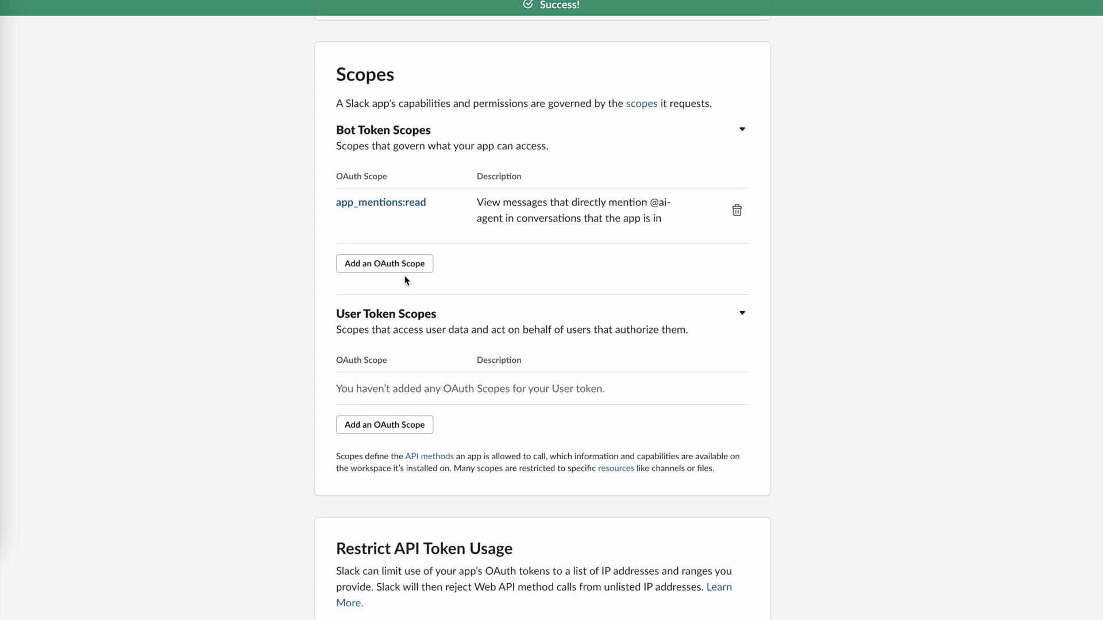
pyautogui.click(415, 268)
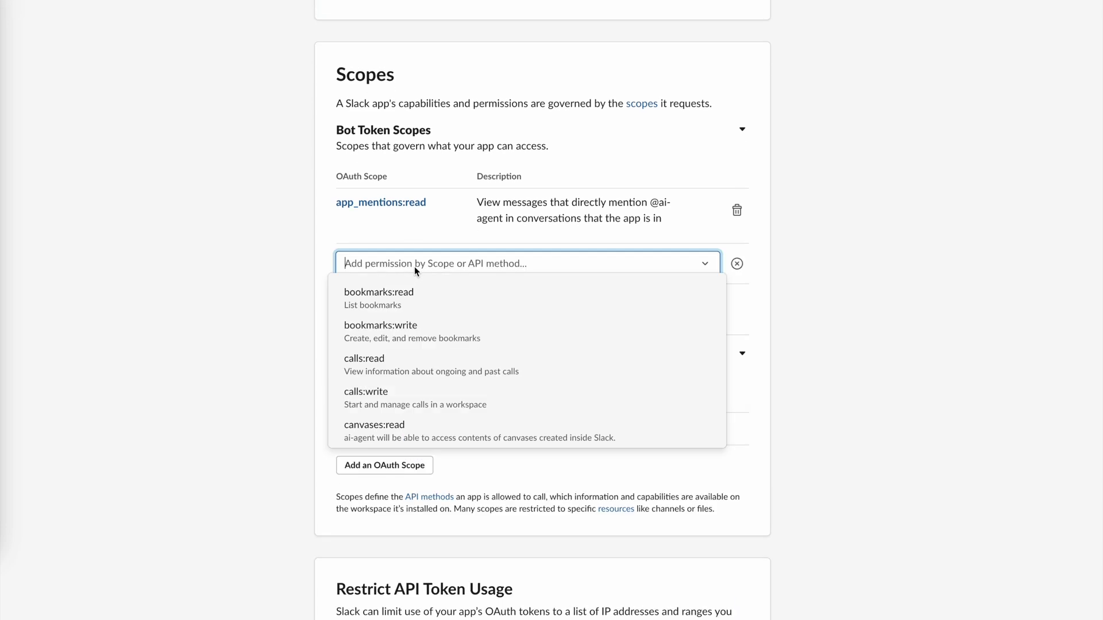
pyautogui.write('chann')
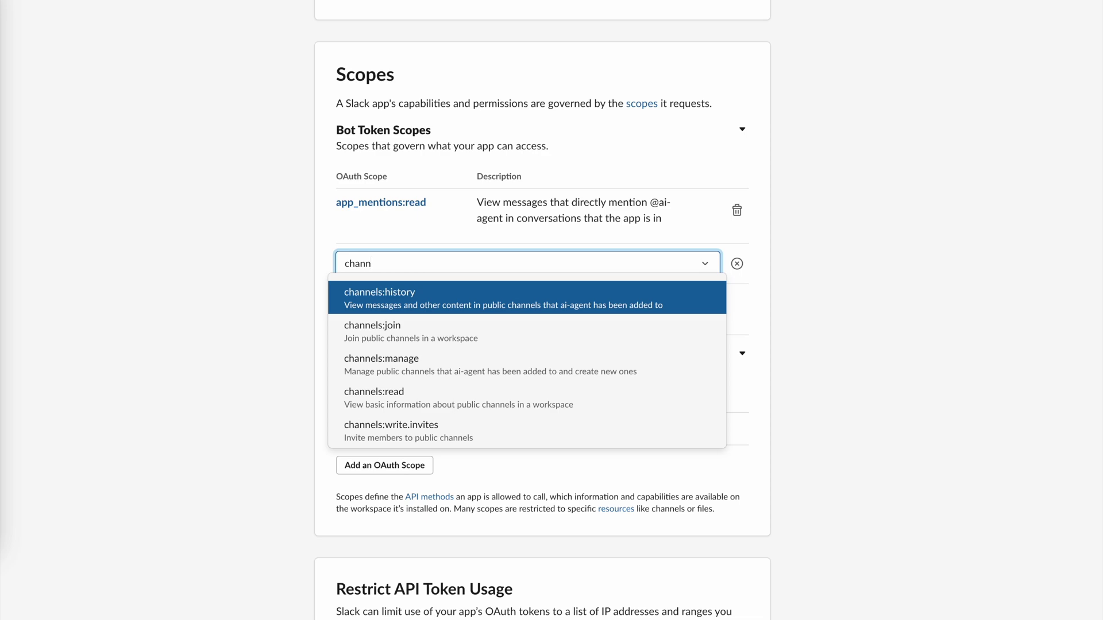
pyautogui.click(410, 298)
# Add the chat:write and groups:history scopes to the bot token
pyautogui.click(402, 319)
pyautogui.write('chatw')
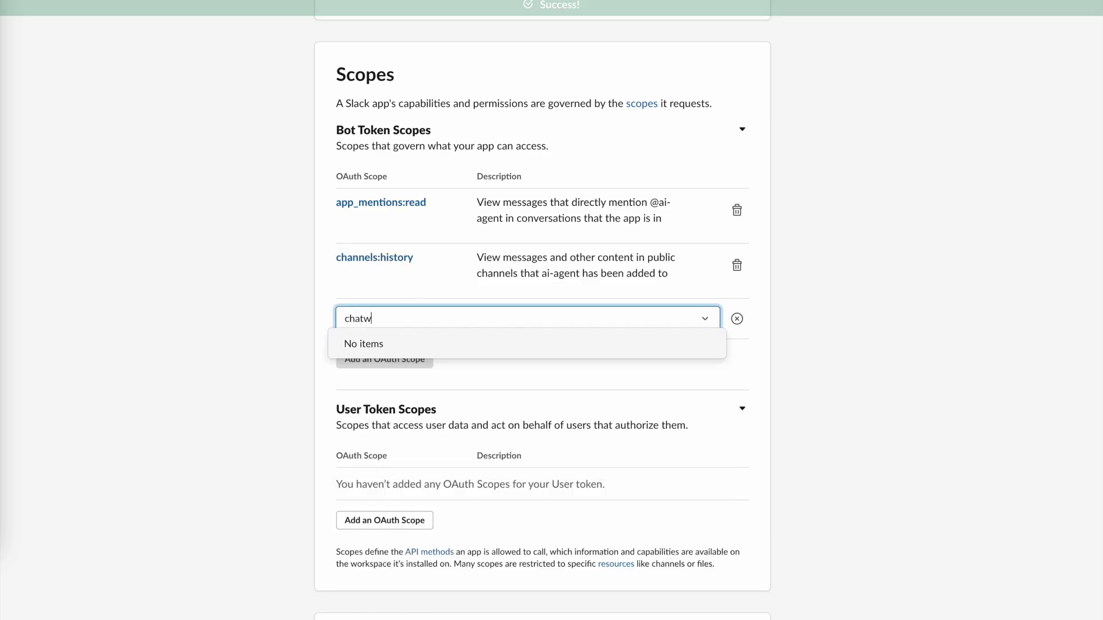
pyautogui.click(374, 346)
pyautogui.click(381, 363)
pyautogui.write('g')
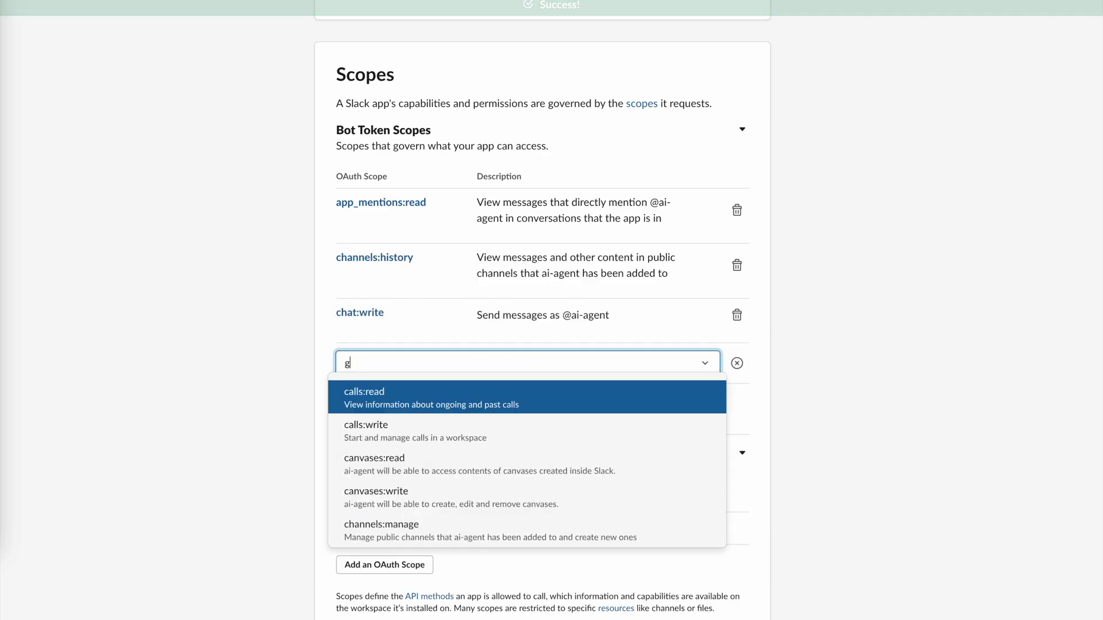
pyautogui.click(386, 397)
# Add the reactions:read and reactions:write scopes to the bot token
pyautogui.click(381, 418)
pyautogui.write('rea')
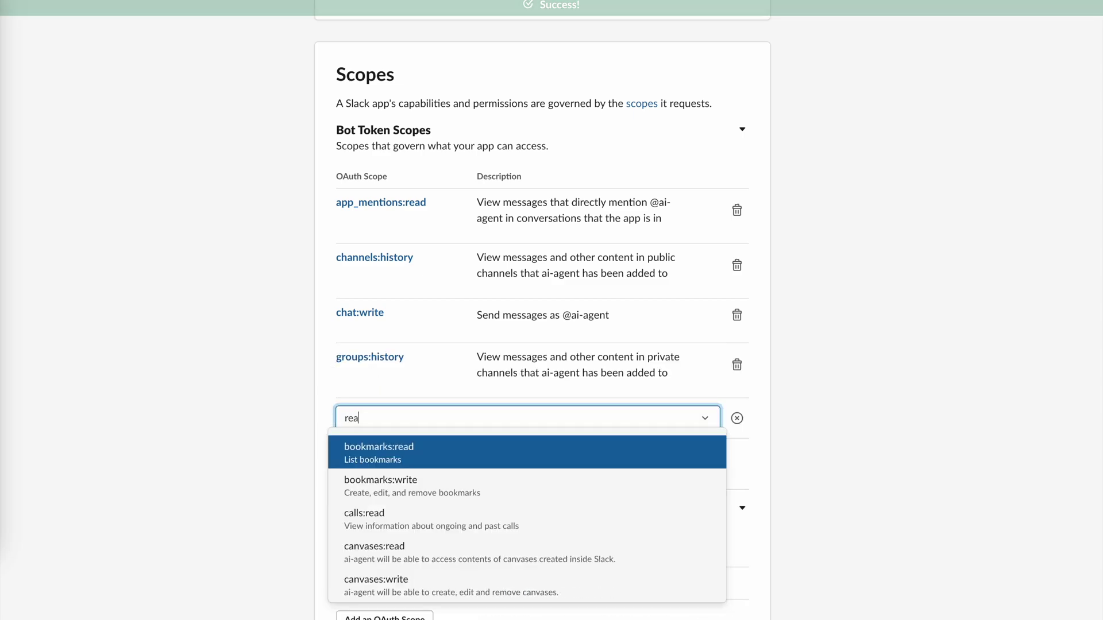
pyautogui.write('c')
pyautogui.click(373, 447)
pyautogui.click(382, 487)
pyautogui.write('rea')
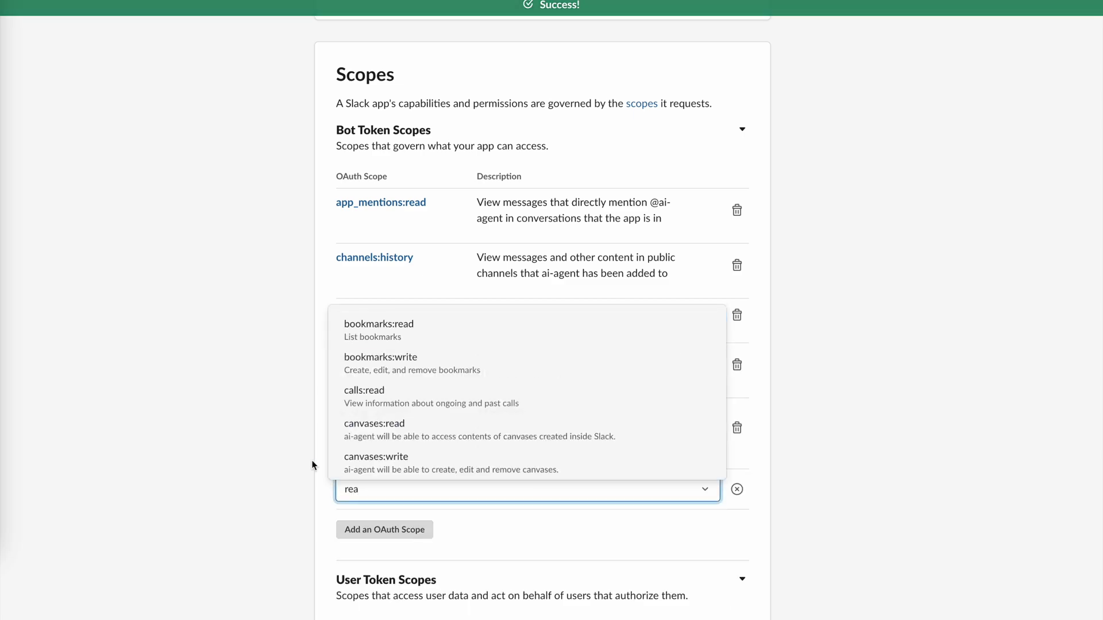
pyautogui.write('c')
pyautogui.click(374, 466)
# Install the ai-agent app to the workspace and allow the requested permissions
pyautogui.scroll(-5, 517, 345)
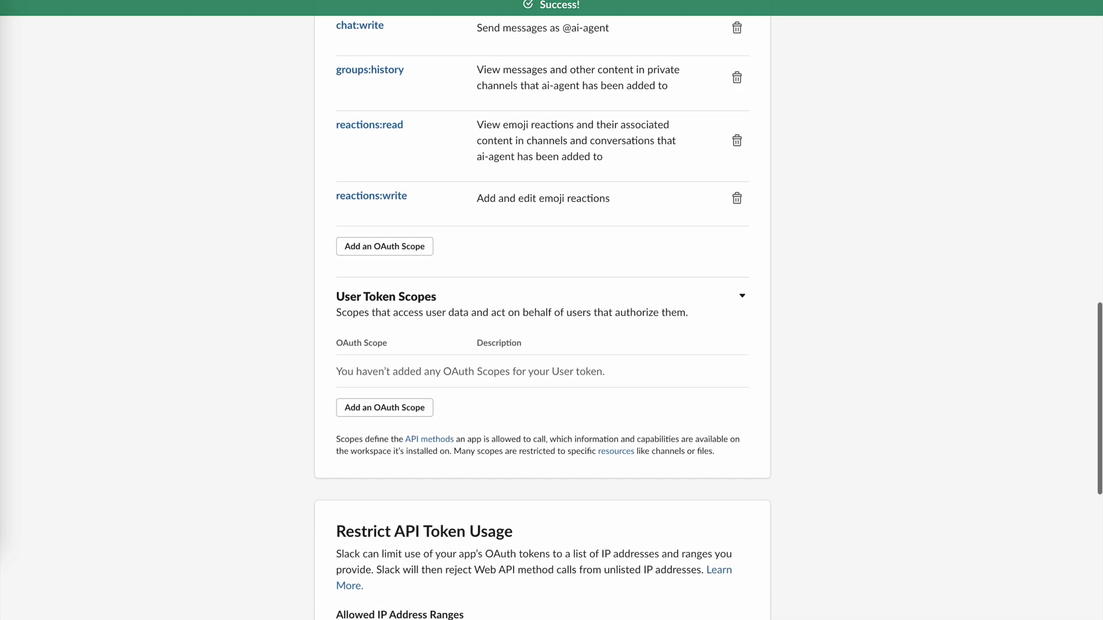
pyautogui.scroll(-3, 356, 428)
pyautogui.scroll(15, 357, 428)
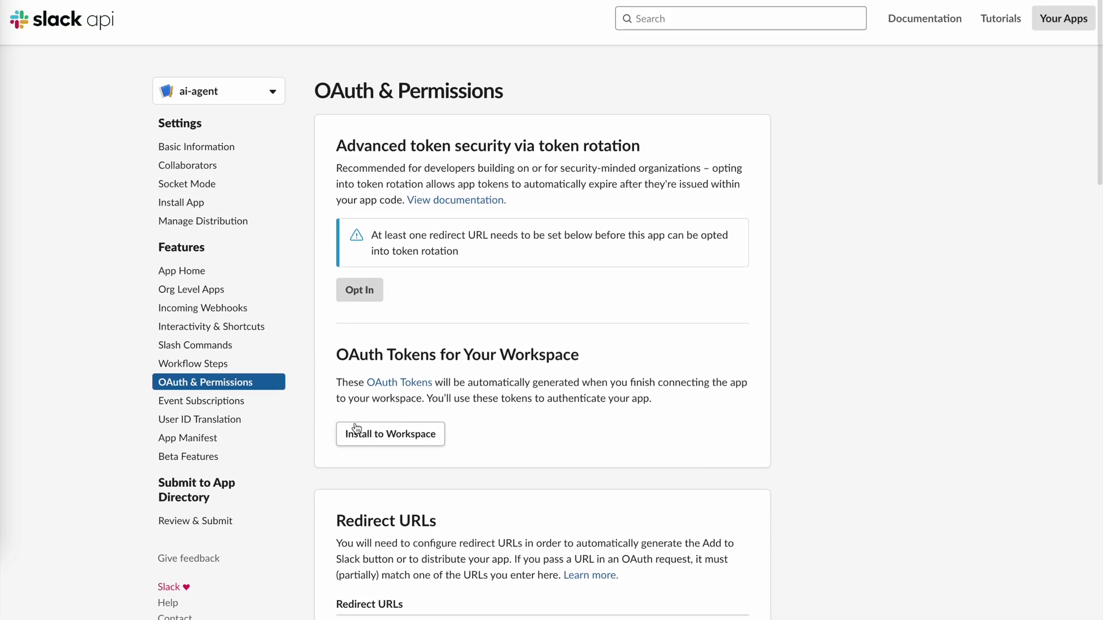
pyautogui.click(357, 431)
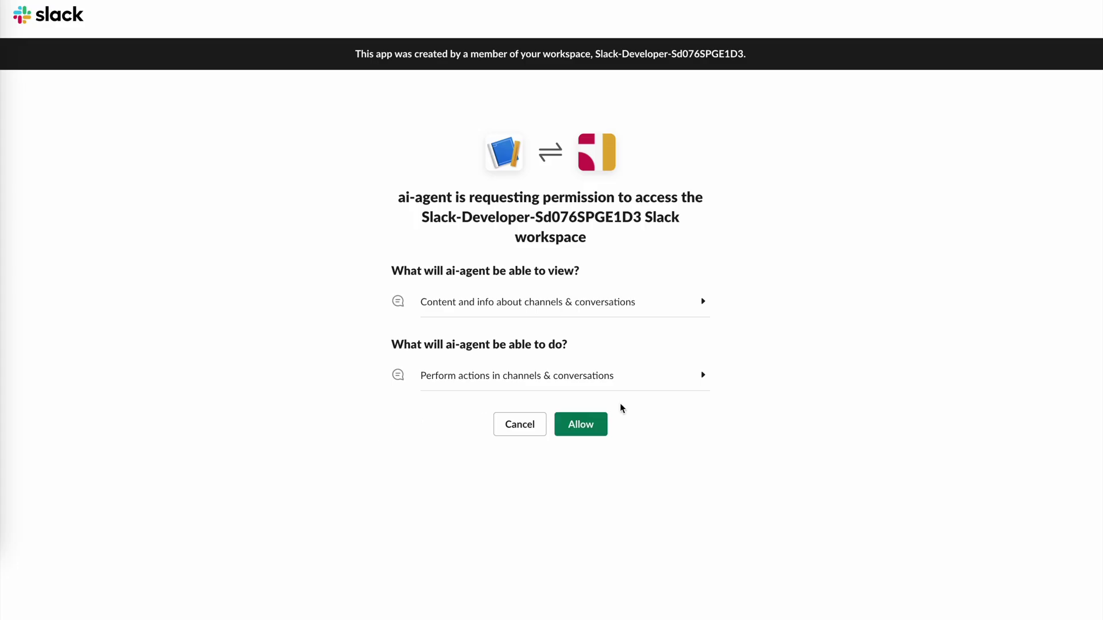
pyautogui.click(591, 425)
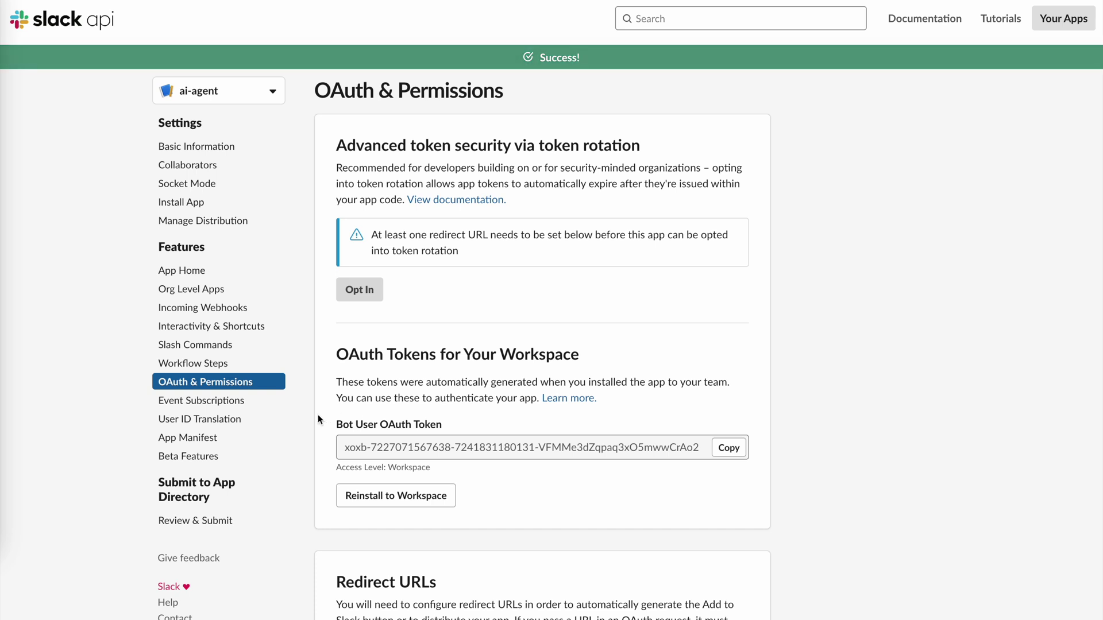
# Enable events in Event Subscriptions and expand the bot event subscriptions
pyautogui.click(245, 402)
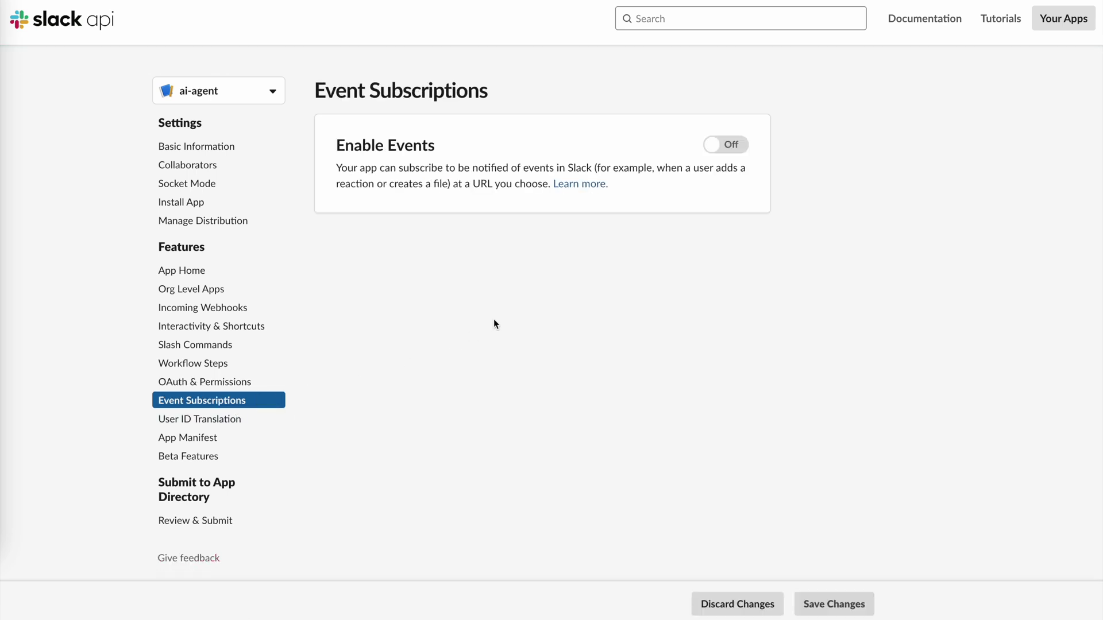
pyautogui.click(726, 144)
pyautogui.click(653, 396)
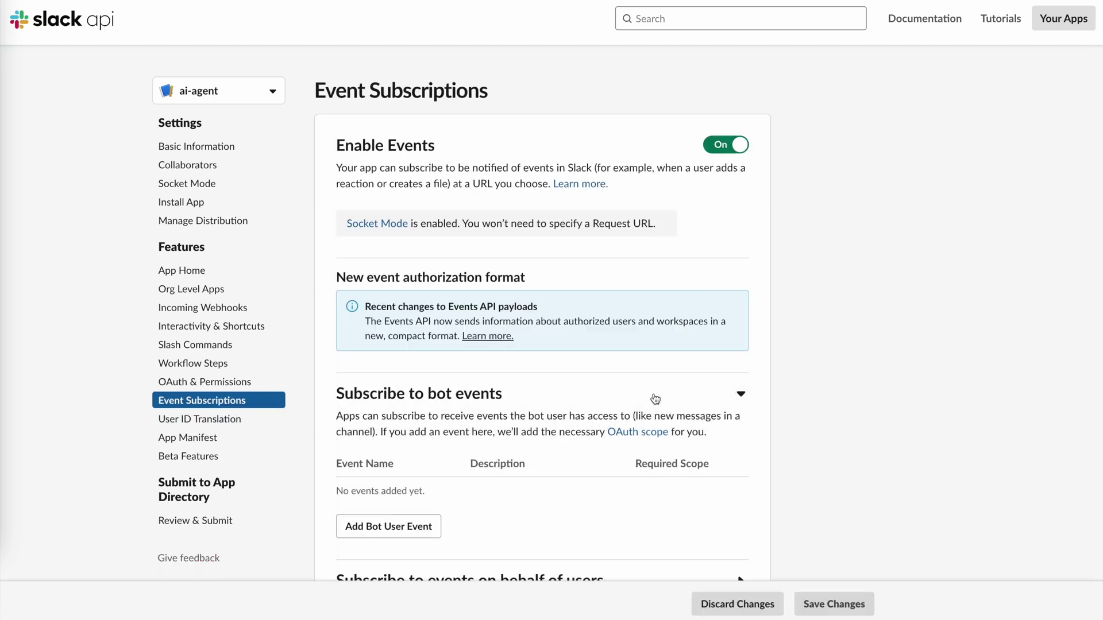
# Subscribe the bot to the app_mention event
pyautogui.scroll(-2, 481, 447)
pyautogui.click(349, 435)
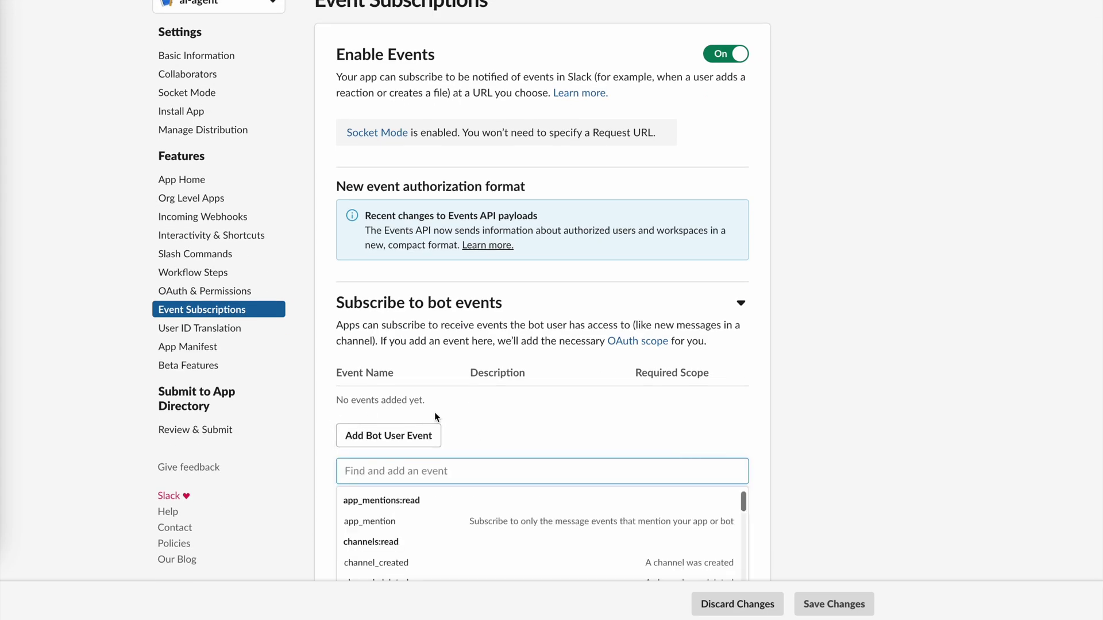
pyautogui.write('appm')
pyautogui.press('BackSpace')
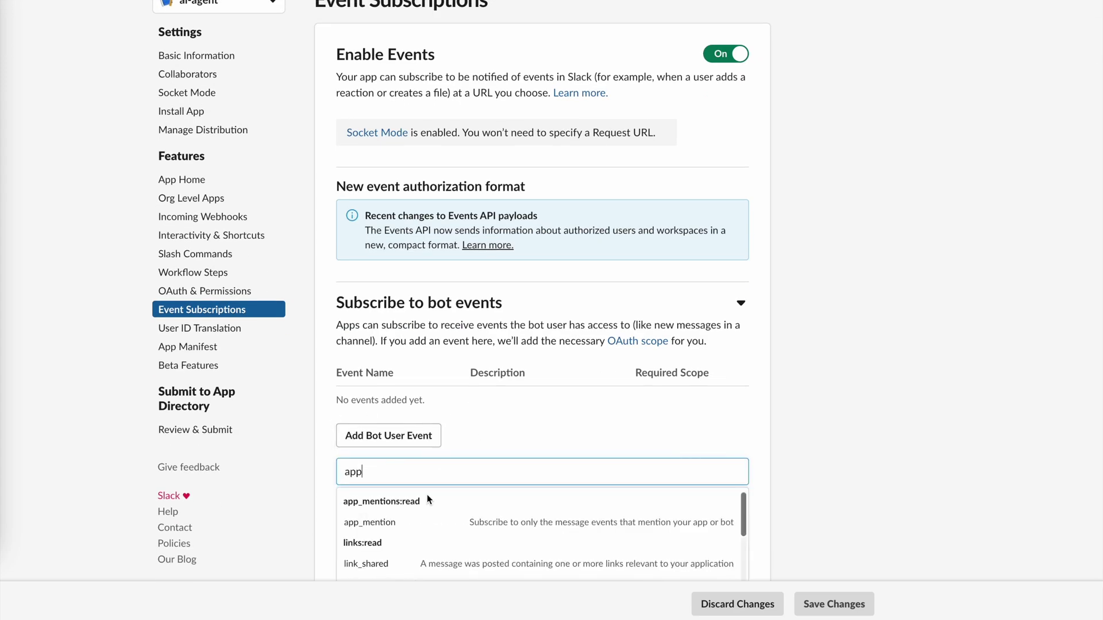
pyautogui.click(414, 518)
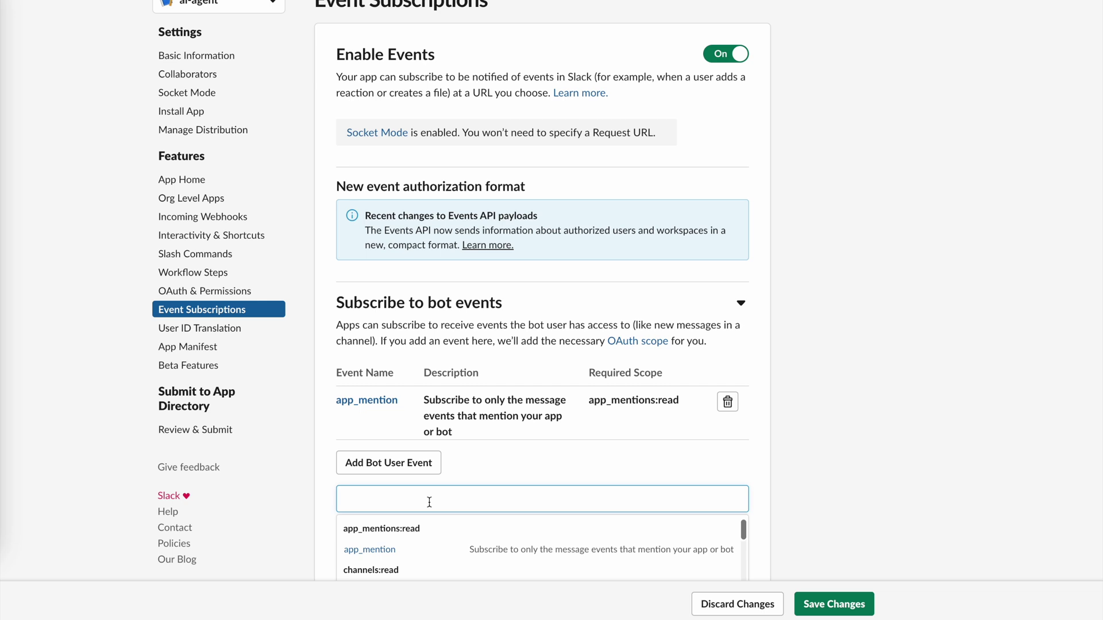
# Subscribe the bot to the message.groups and message.channels events
pyautogui.write('mess')
pyautogui.scroll(-2, 429, 502)
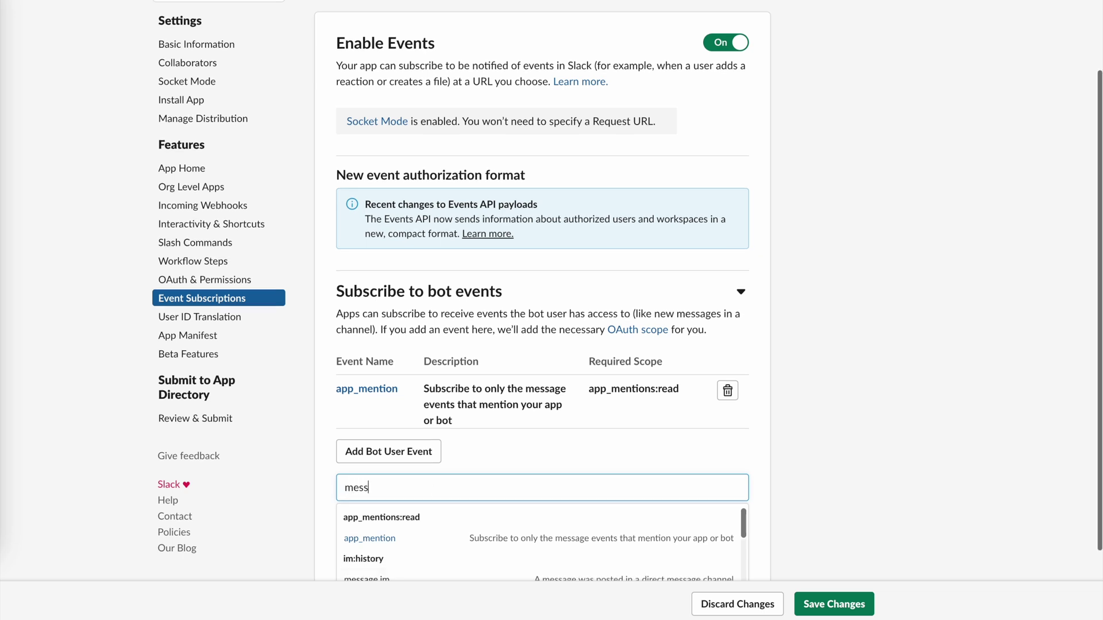
pyautogui.write('age')
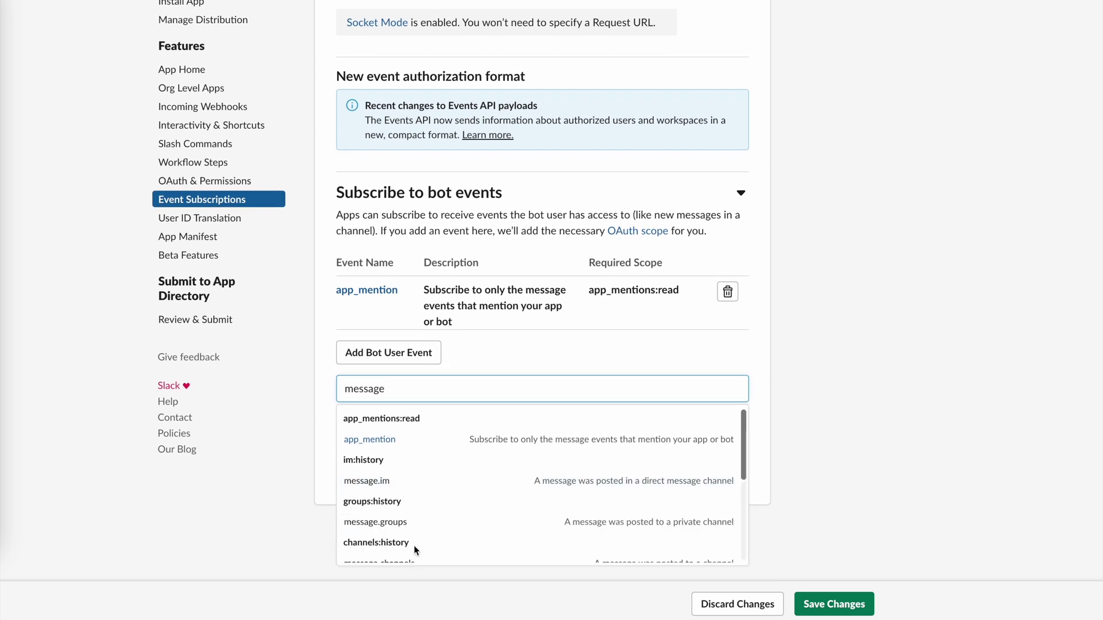
pyautogui.click(433, 520)
pyautogui.write('mes')
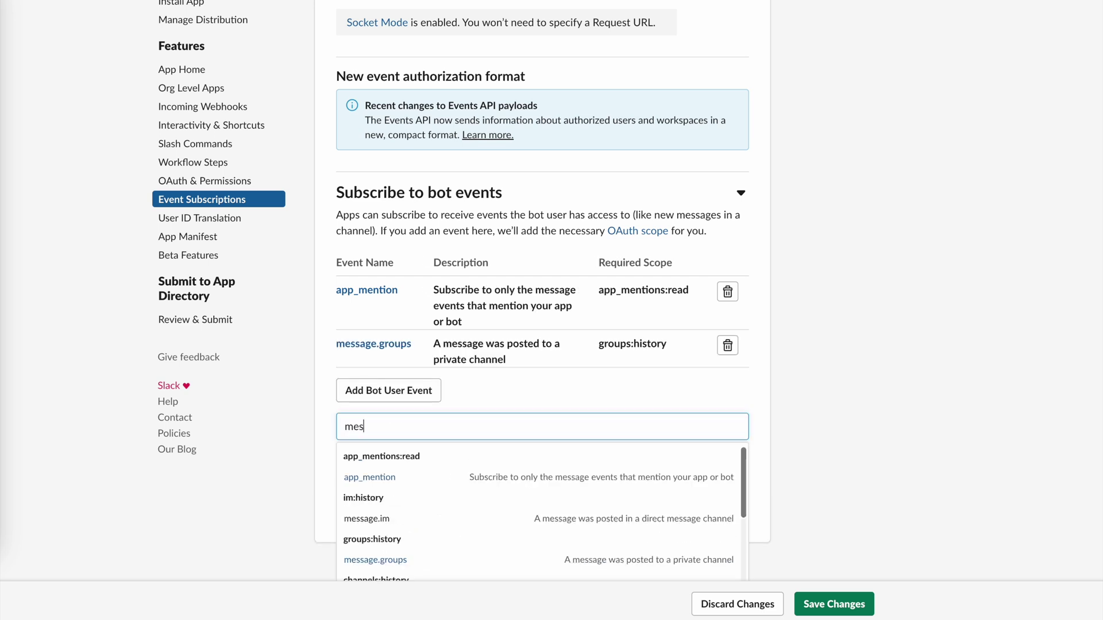
pyautogui.write('sage')
pyautogui.scroll(-2, 443, 485)
pyautogui.click(444, 496)
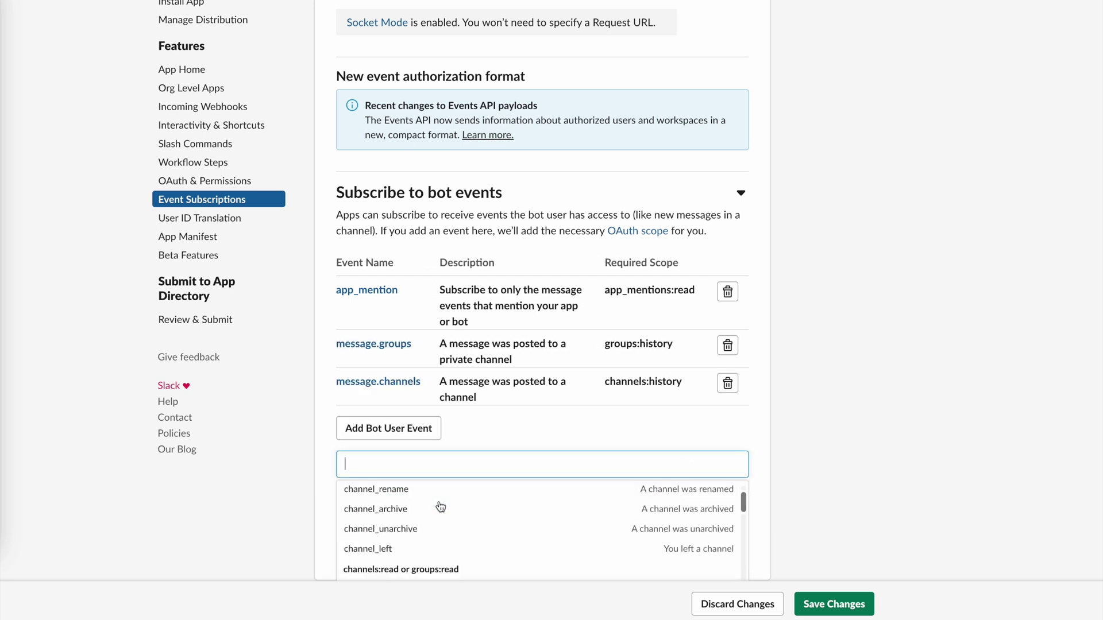
# Subscribe the bot to the reaction_added event and save the event subscription changes
pyautogui.write('reac')
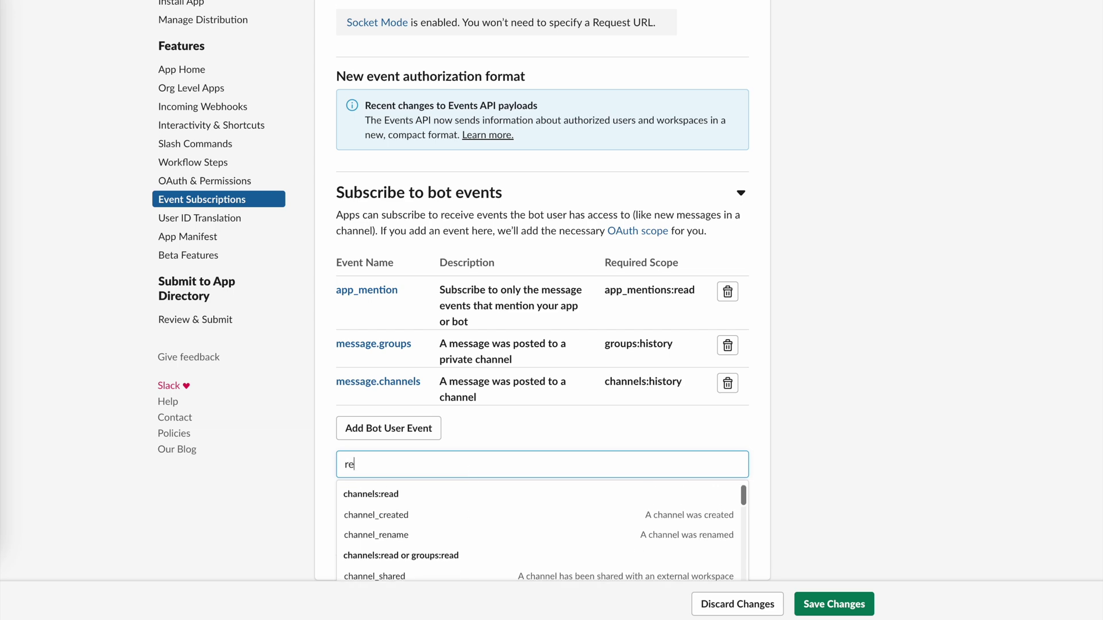
pyautogui.click(460, 508)
pyautogui.click(559, 469)
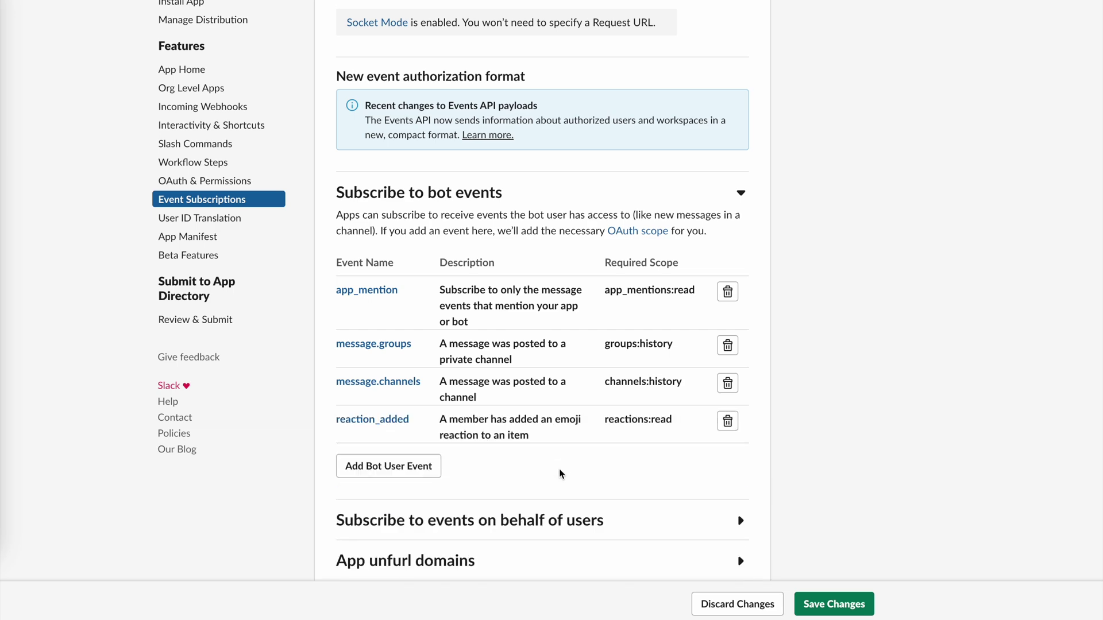
pyautogui.click(834, 603)
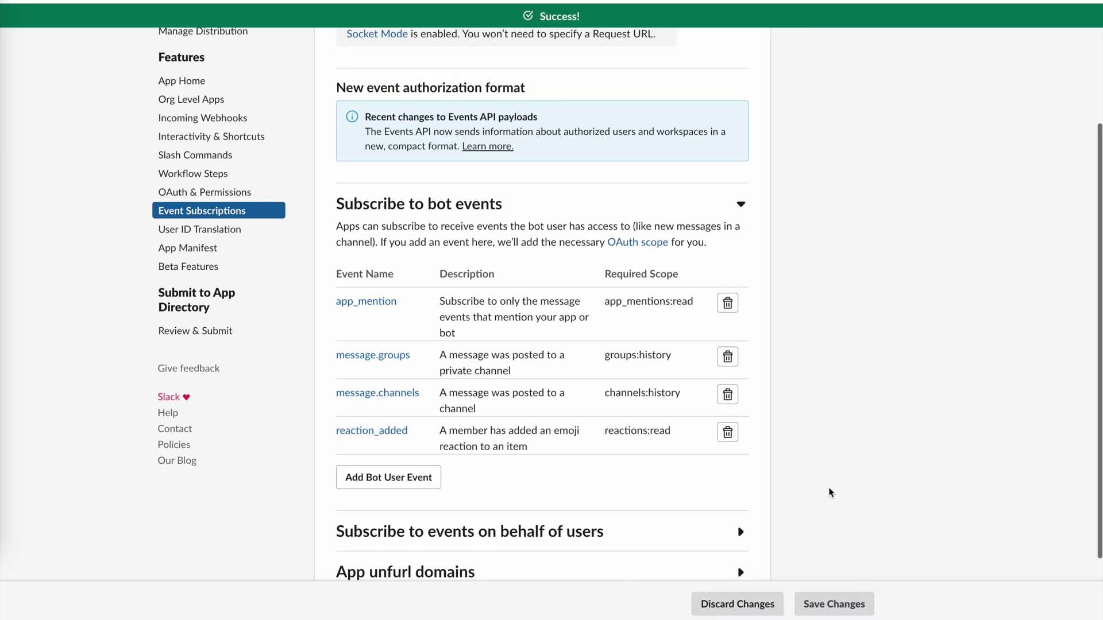
# Set the cartoon developer picture as the ai-agent app icon in the Basic Information display settings and save the changes
pyautogui.click(198, 149)
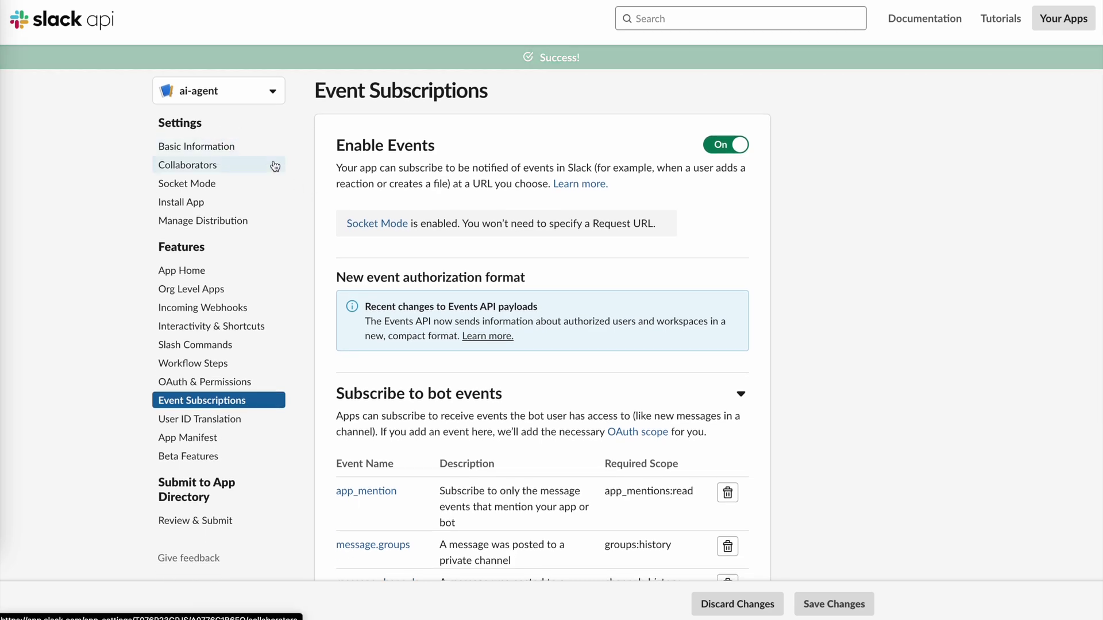
pyautogui.scroll(-15, 431, 260)
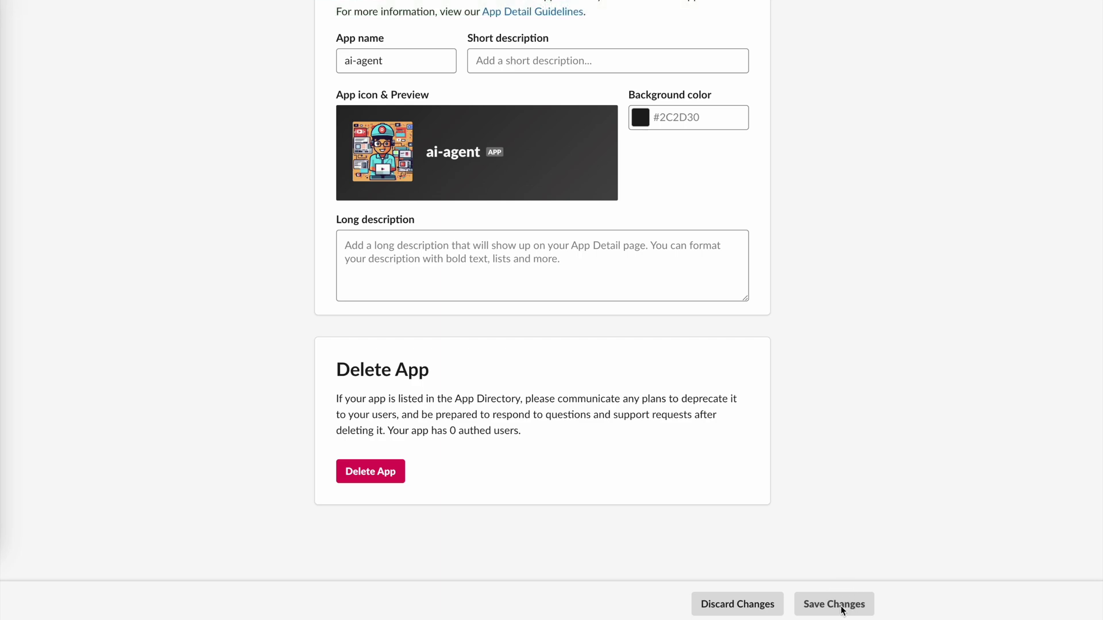
pyautogui.scroll(15, 716, 469)
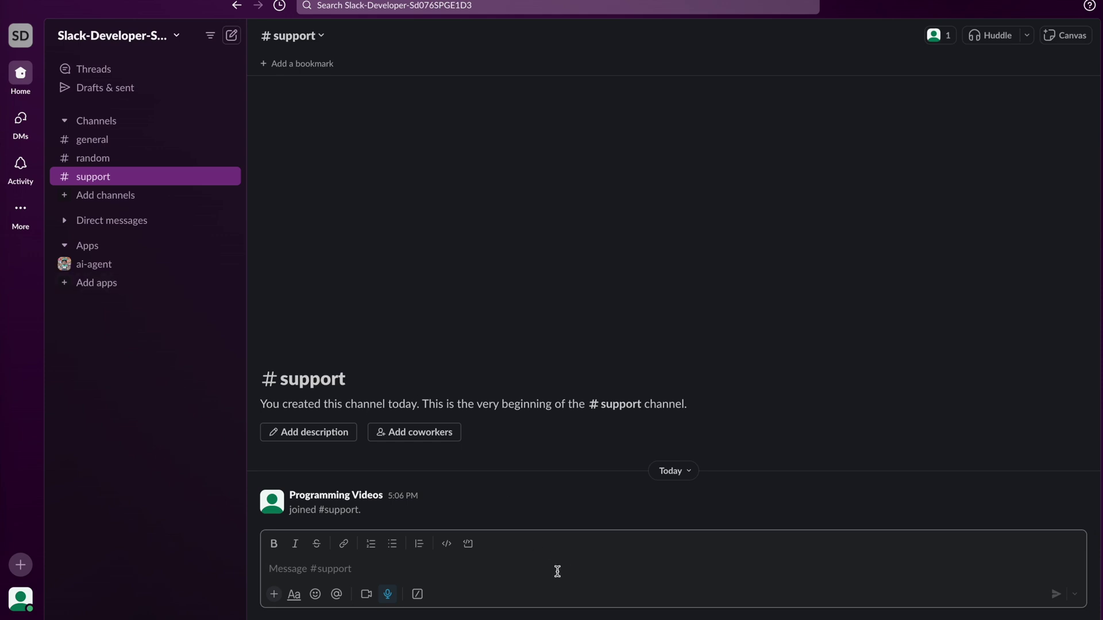
# Invite the ai-agent app to the support channel in Slack with the /invite command
pyautogui.write('/invite @ai')
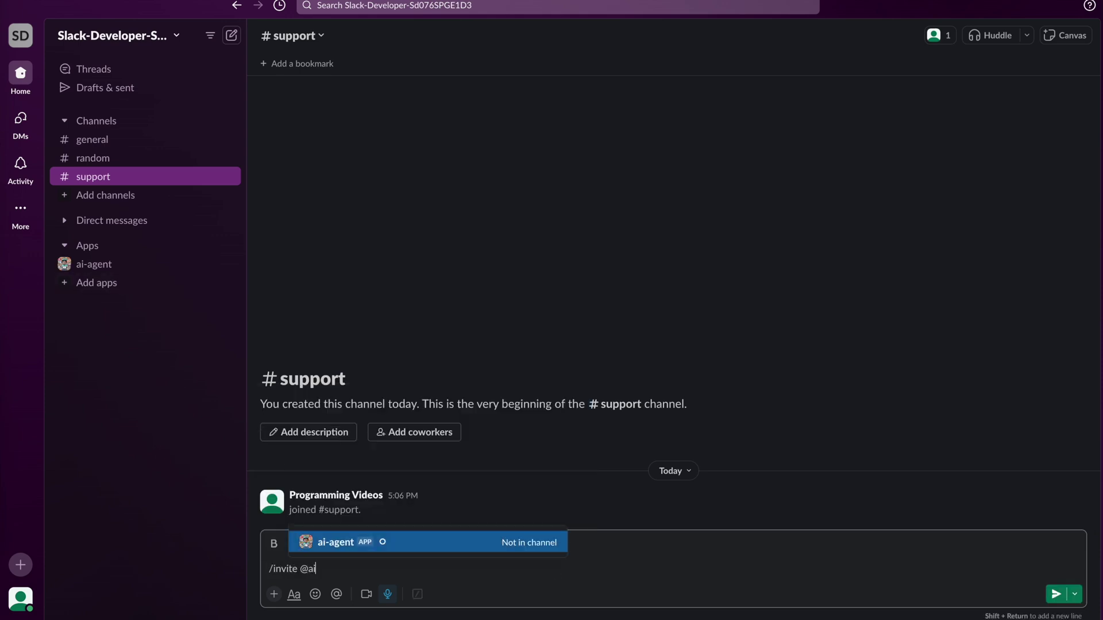
pyautogui.press('Tab')
pyautogui.press('Return')
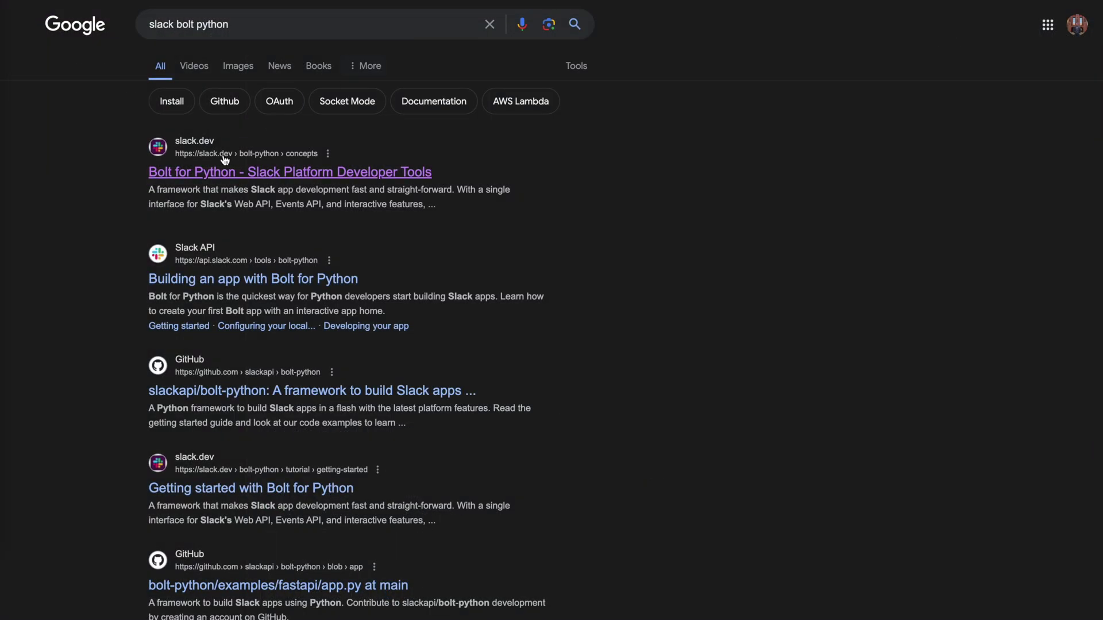
# Open the Bolt for Python documentation from the search results and go to its Using Socket Mode section
pyautogui.click(254, 173)
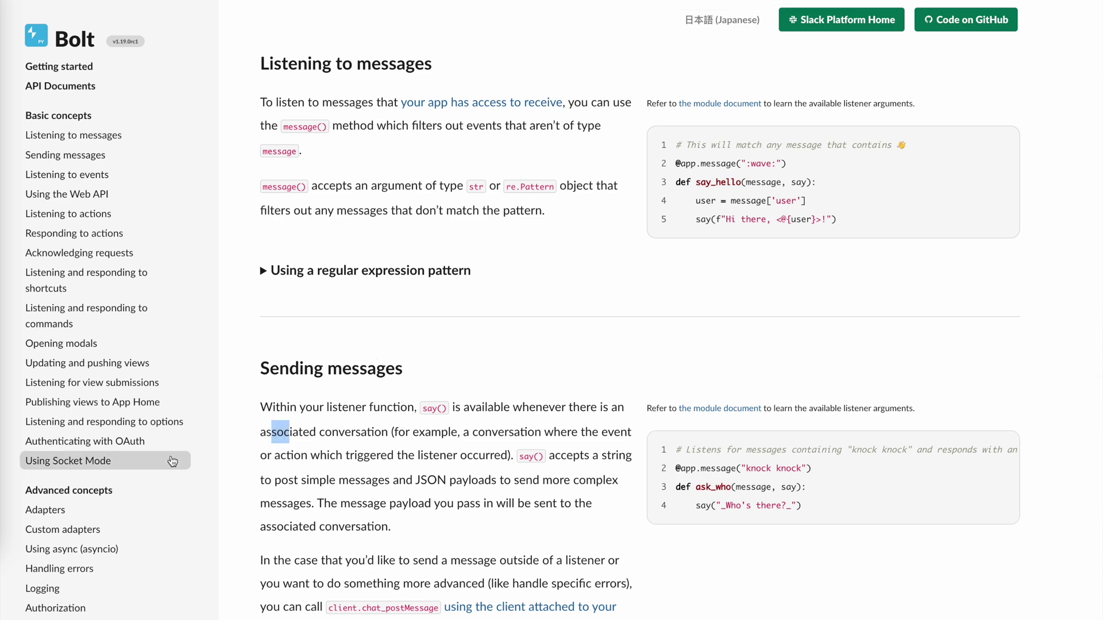
pyautogui.click(138, 461)
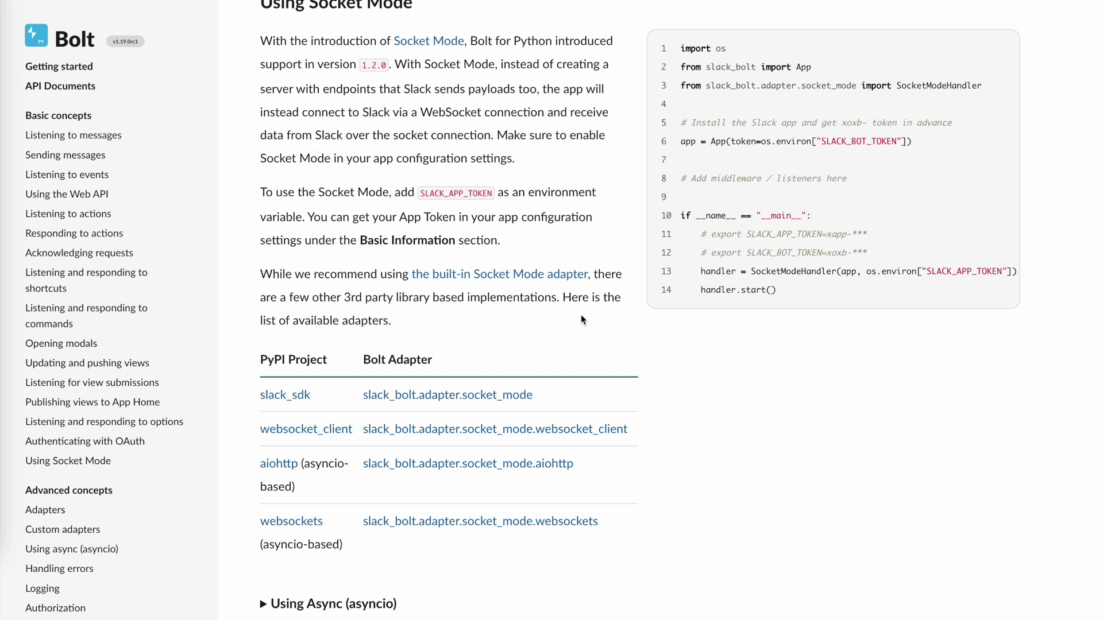
# Switch to VS Code and create a file named main.py in the slack-ai-bot folder
pyautogui.press('super+Tab')
pyautogui.rightClick(260, 115)
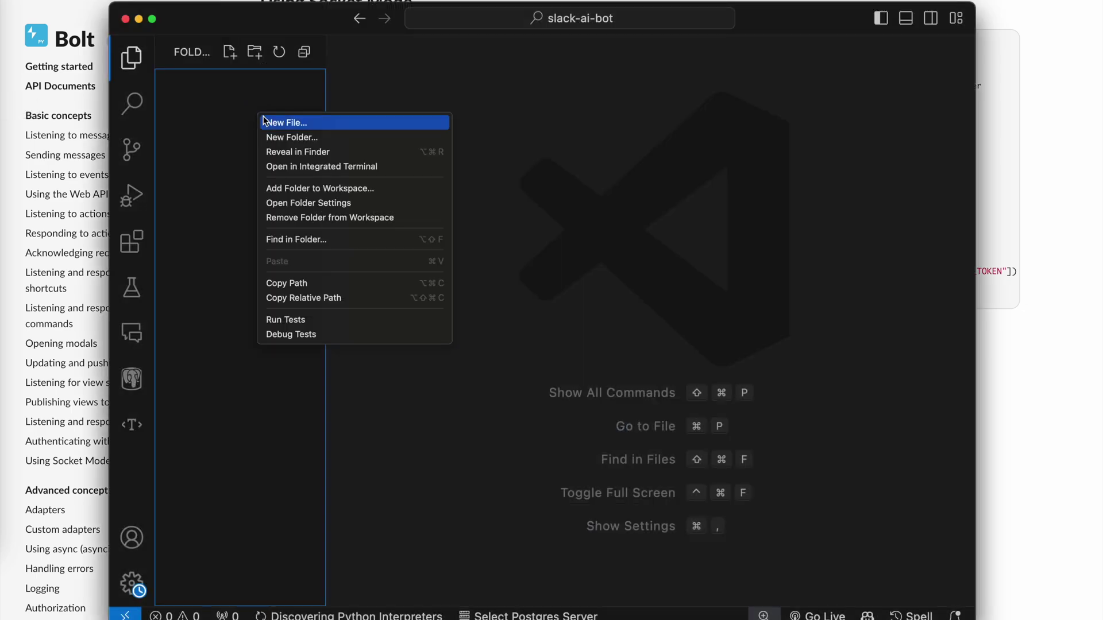
pyautogui.click(285, 123)
pyautogui.write('main.py')
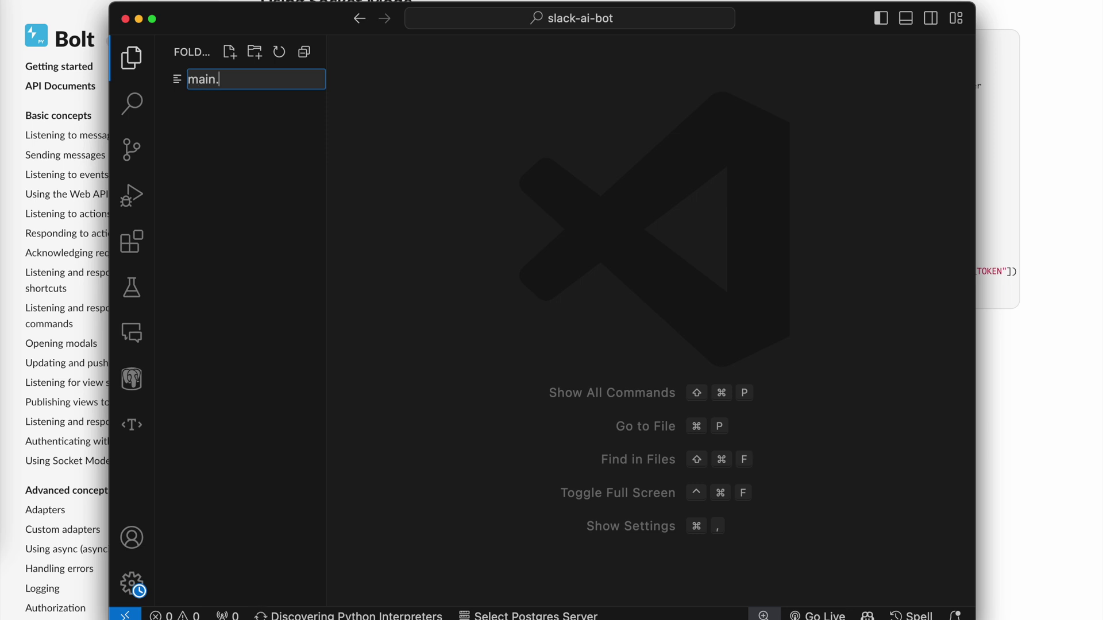
pyautogui.press('Return')
# Install the aiohttp, slack_bolt and openai packages with pip in the terminal
pyautogui.hotkey('alt', 'space')
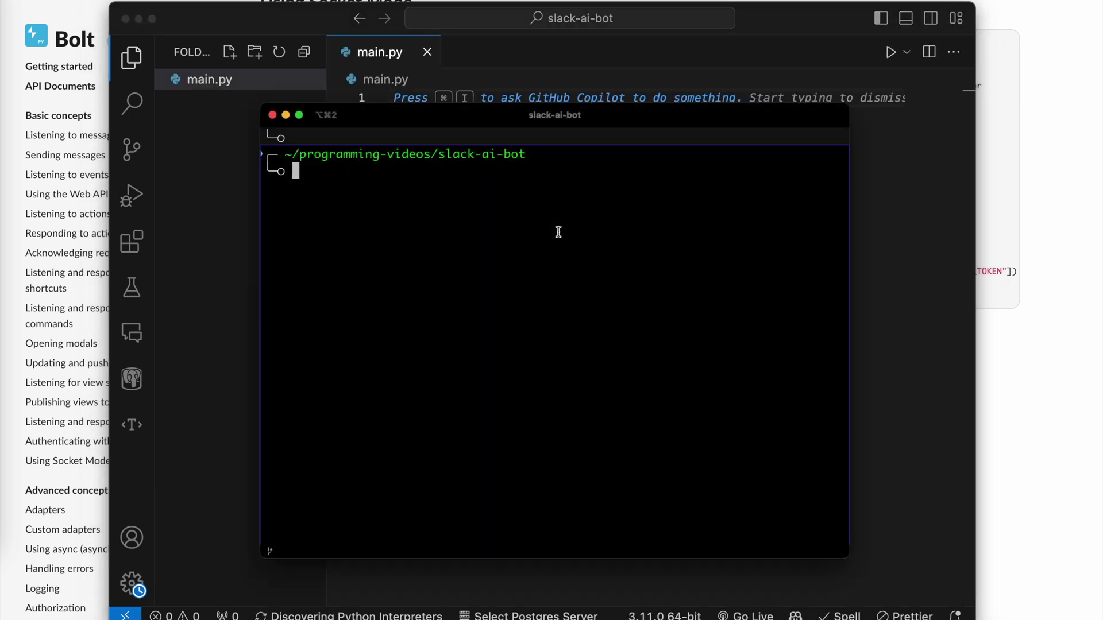
pyautogui.write('pip install aiohttp slack_bolt openai')
pyautogui.press('Return')
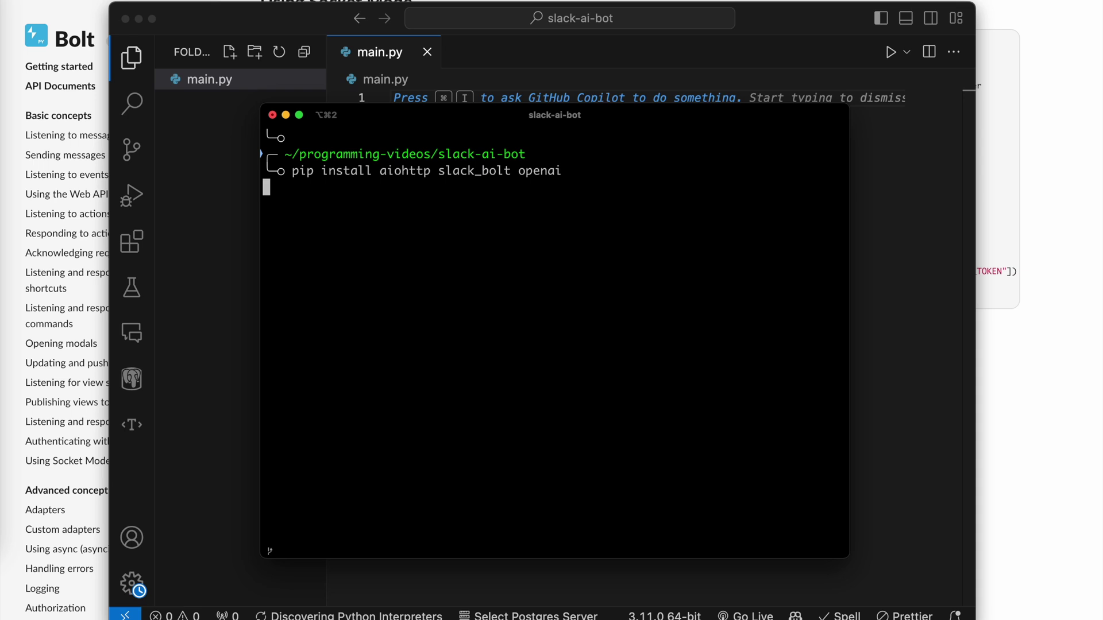
pyautogui.hotkey('alt', 'space')
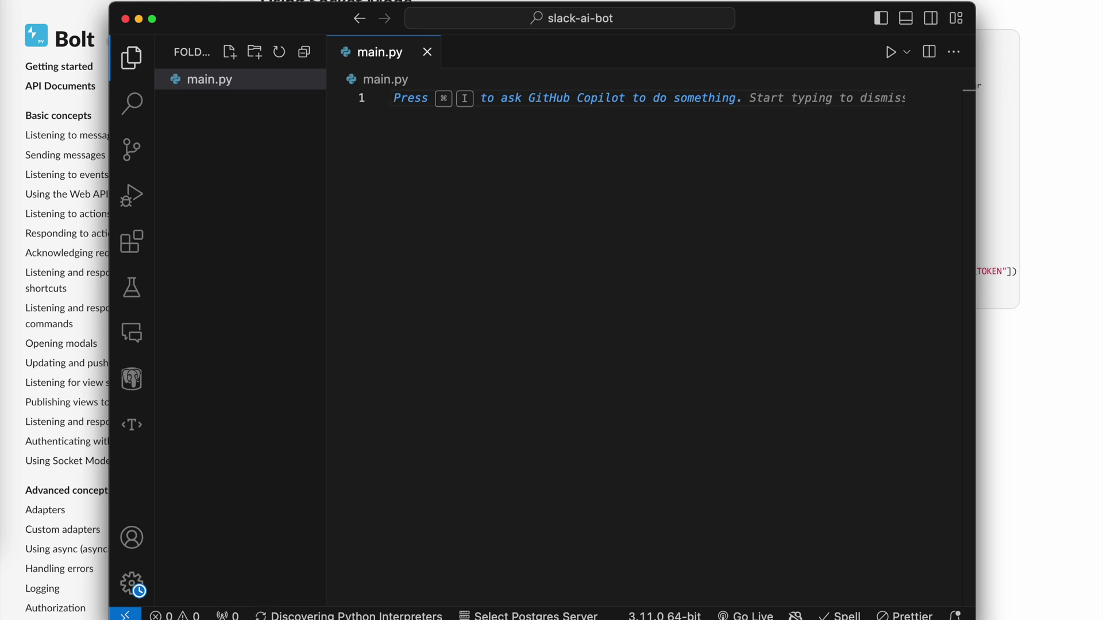
# Import App and SocketModeHandler from slack_bolt in main.py and add empty app_token and bot_token assignments
pyautogui.write('from slack_bolt import App from slack_bolt.adapter.socket_mode import SocketModeHandler')
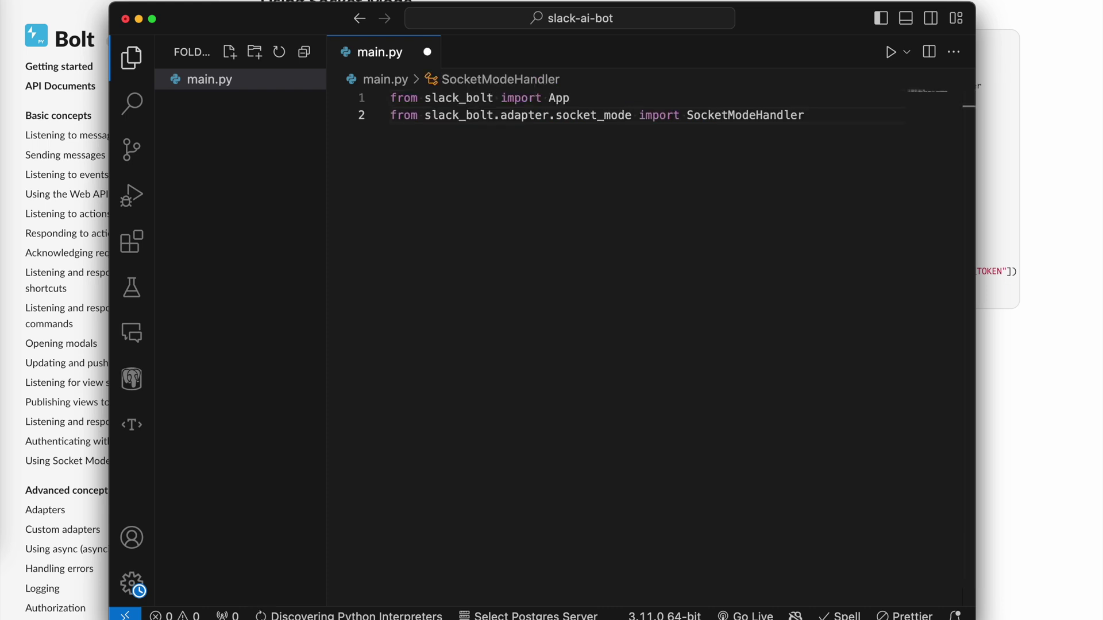
pyautogui.press('Return')
pyautogui.press('Return')
pyautogui.write('app_token')
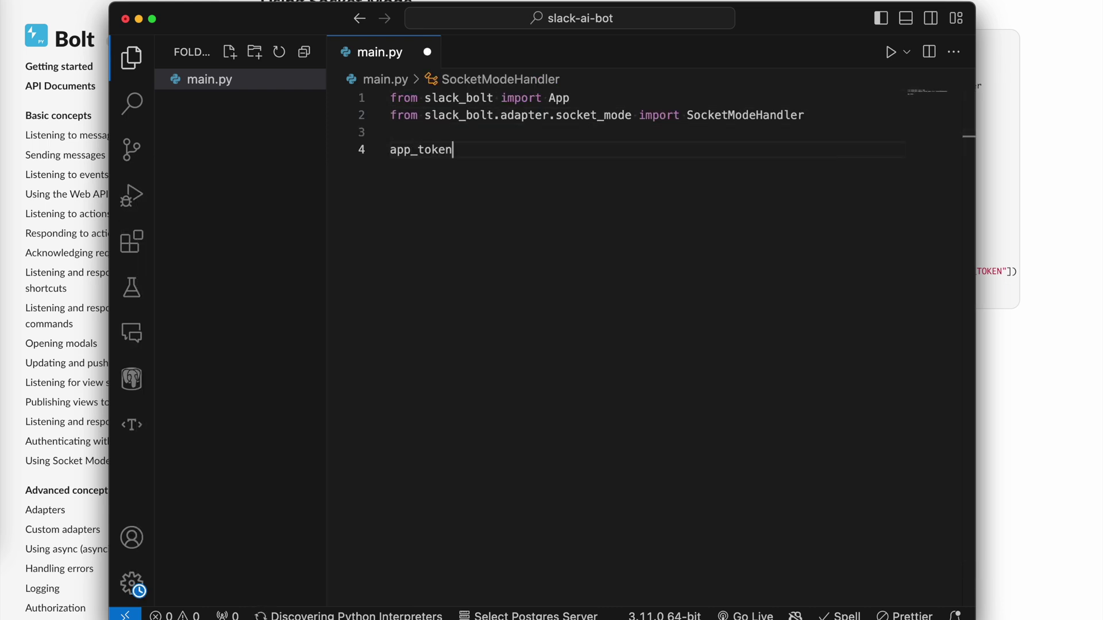
pyautogui.write('=')
pyautogui.press('Return')
pyautogui.write('bot_token')
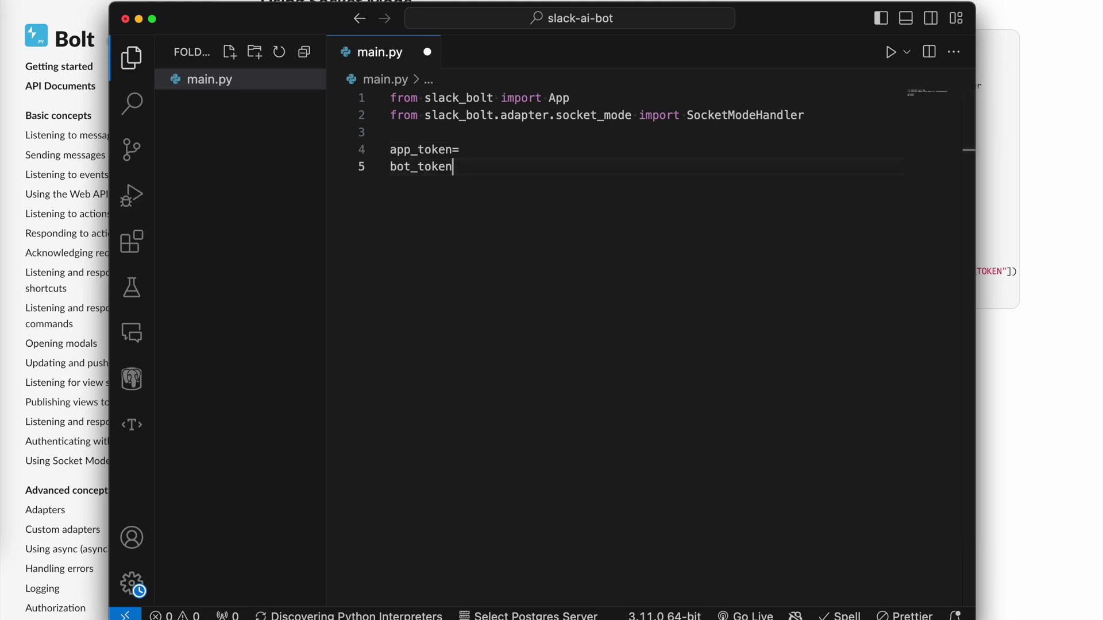
pyautogui.write('=')
# Switch to the Slack API site and copy the app-level token my-token from the app's Basic Information
pyautogui.click(1037, 71)
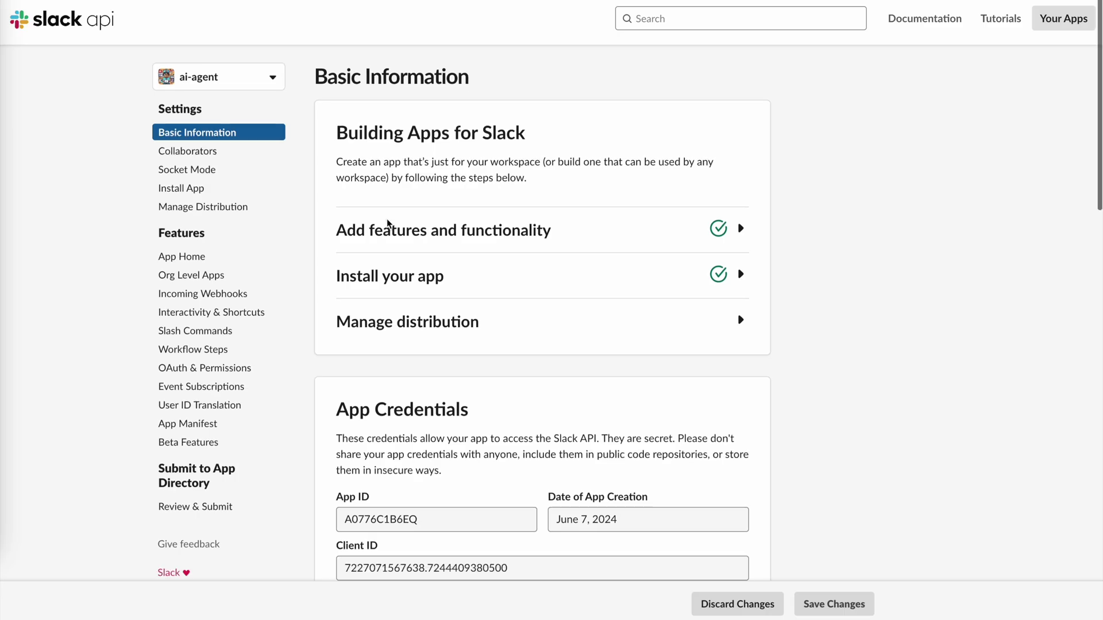
pyautogui.scroll(-7, 387, 223)
pyautogui.scroll(-5, 387, 223)
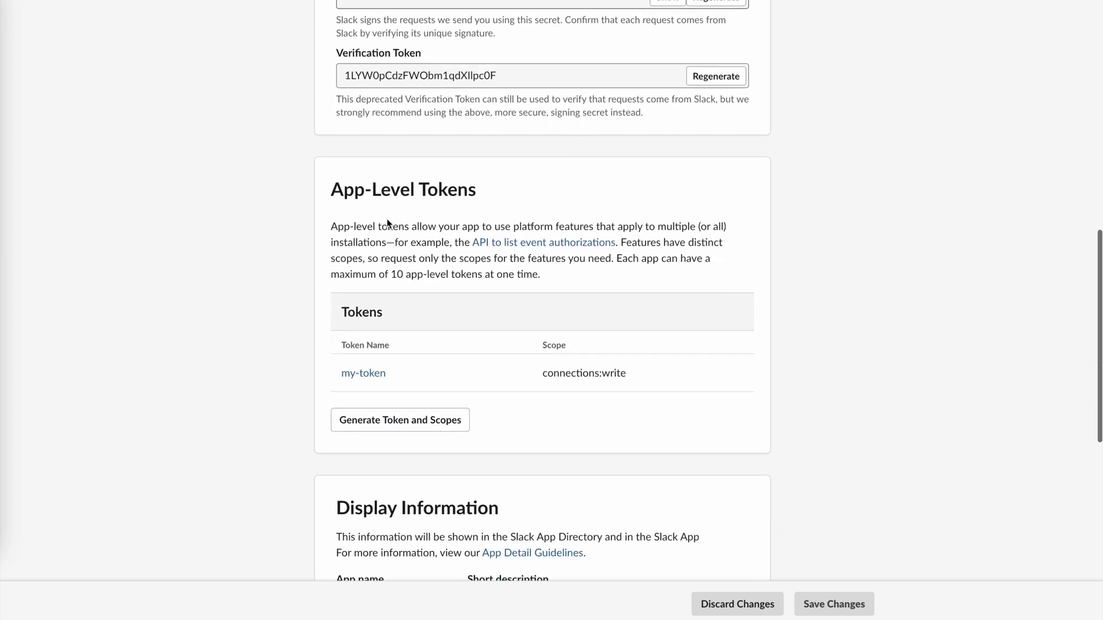
pyautogui.click(379, 375)
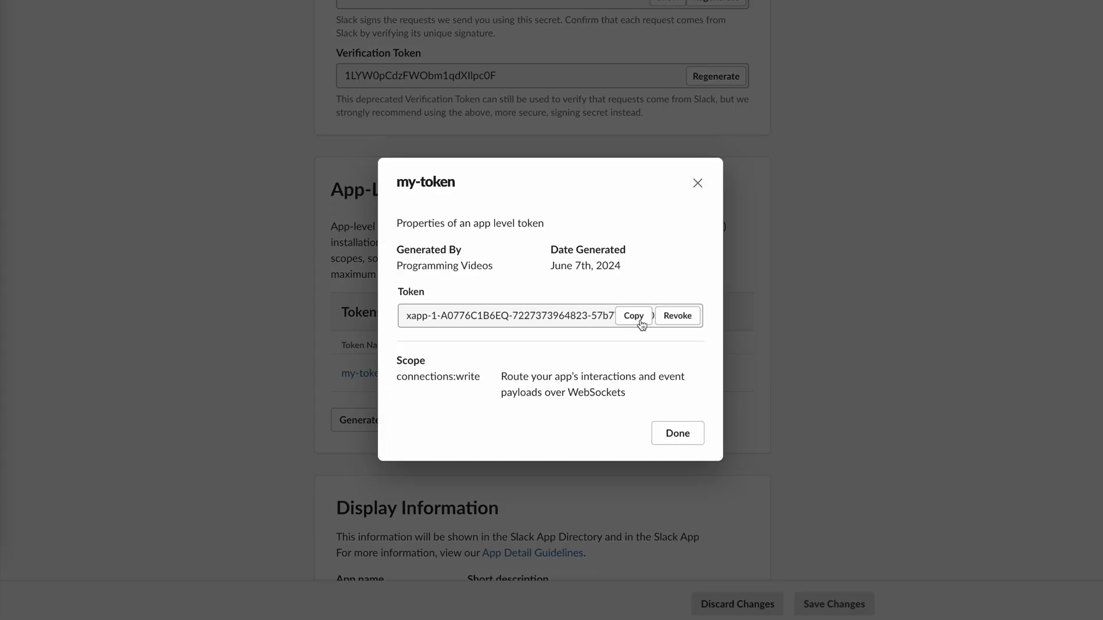
pyautogui.click(633, 316)
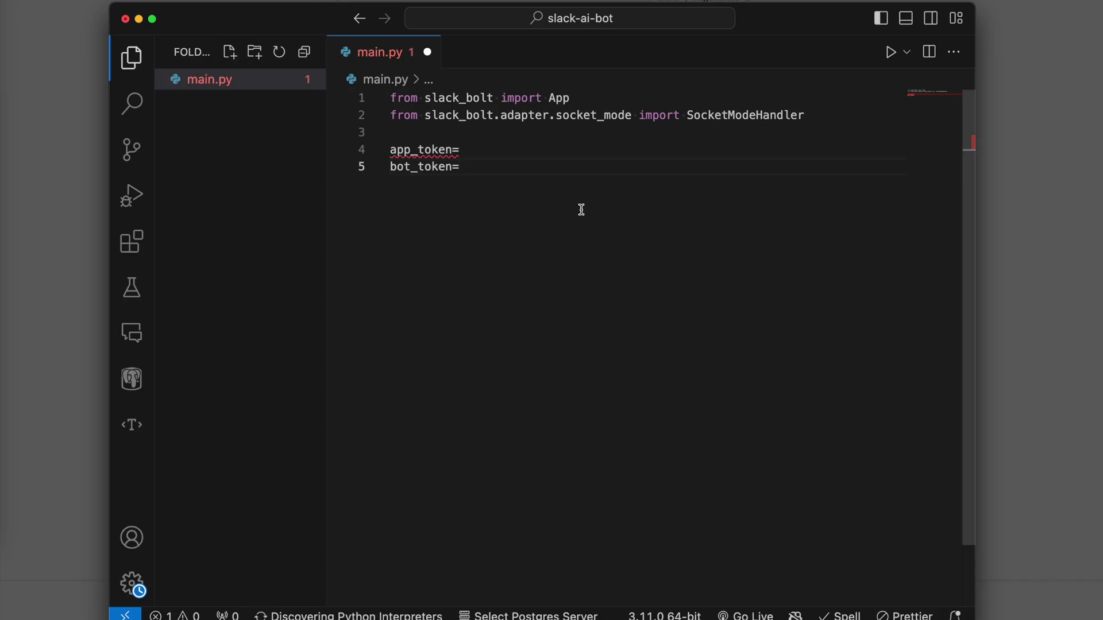
# Return to VS Code and paste the app-level token as the quoted app_token value in main.py
pyautogui.click(728, 149)
pyautogui.write("'")
pyautogui.press('super+v')
pyautogui.write("'")
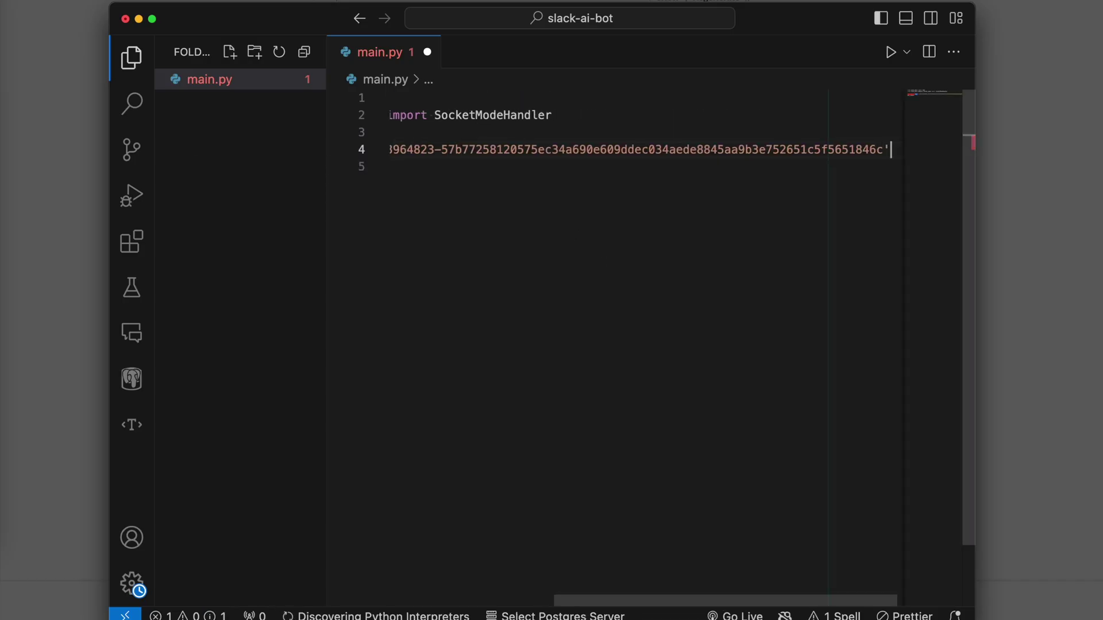
pyautogui.press('Return')
pyautogui.write("bot_token='")
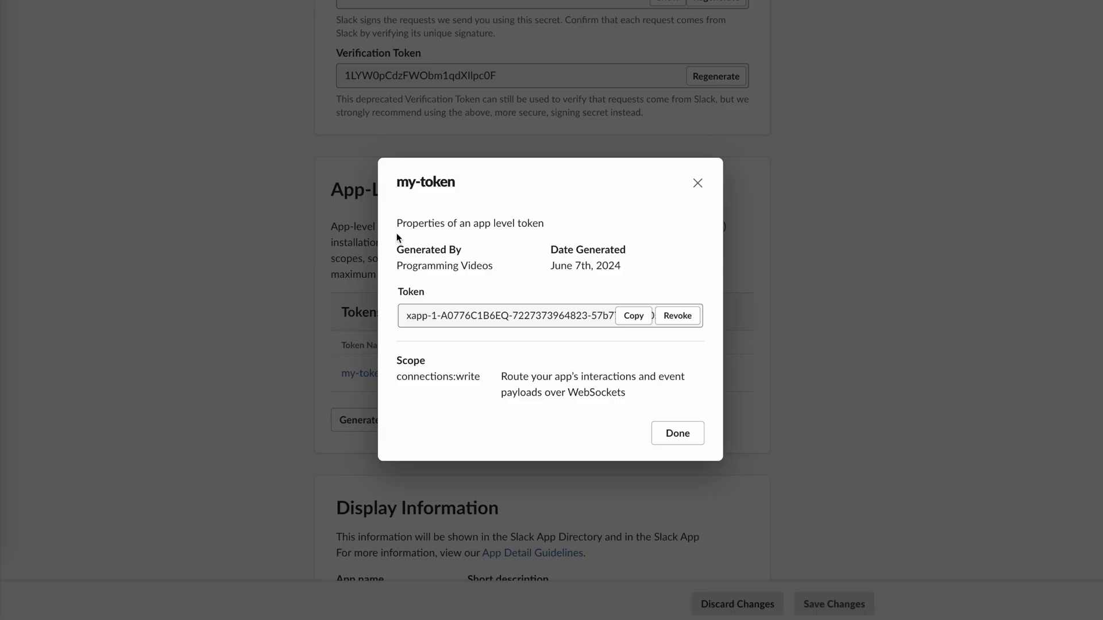
# Close the token details on the Slack API site and copy the Bot User OAuth Token from OAuth & Permissions
pyautogui.click(698, 183)
pyautogui.scroll(15, 229, 368)
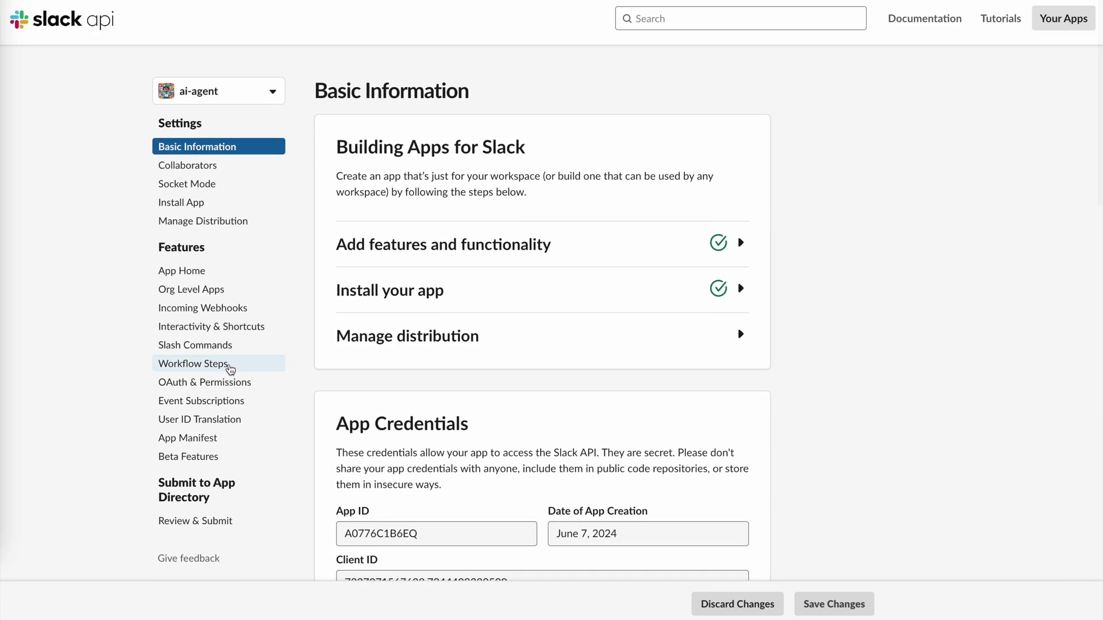
pyautogui.click(223, 387)
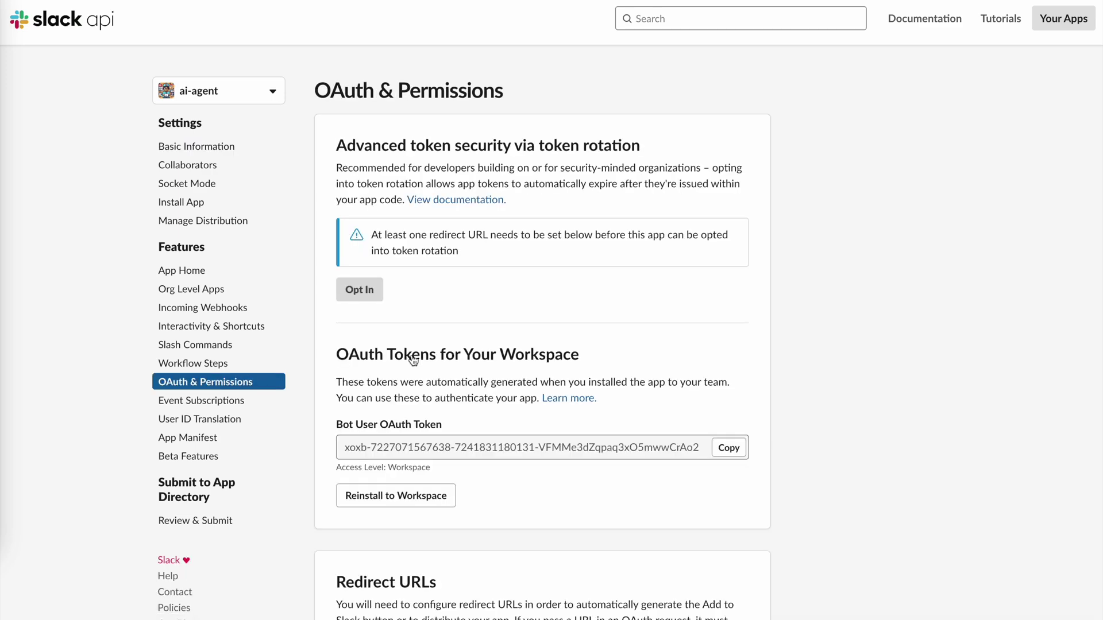
pyautogui.click(729, 447)
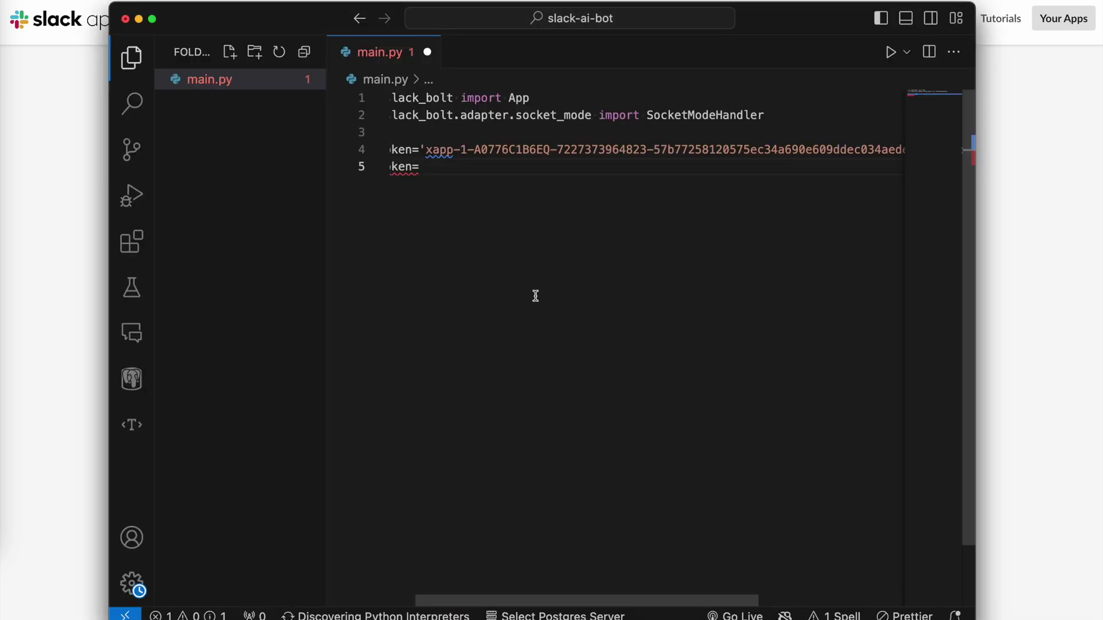
# Paste the bot user OAuth token as the quoted bot_token value in main.py in VS Code and save the file
pyautogui.write("'")
pyautogui.press('super+v')
pyautogui.write("'")
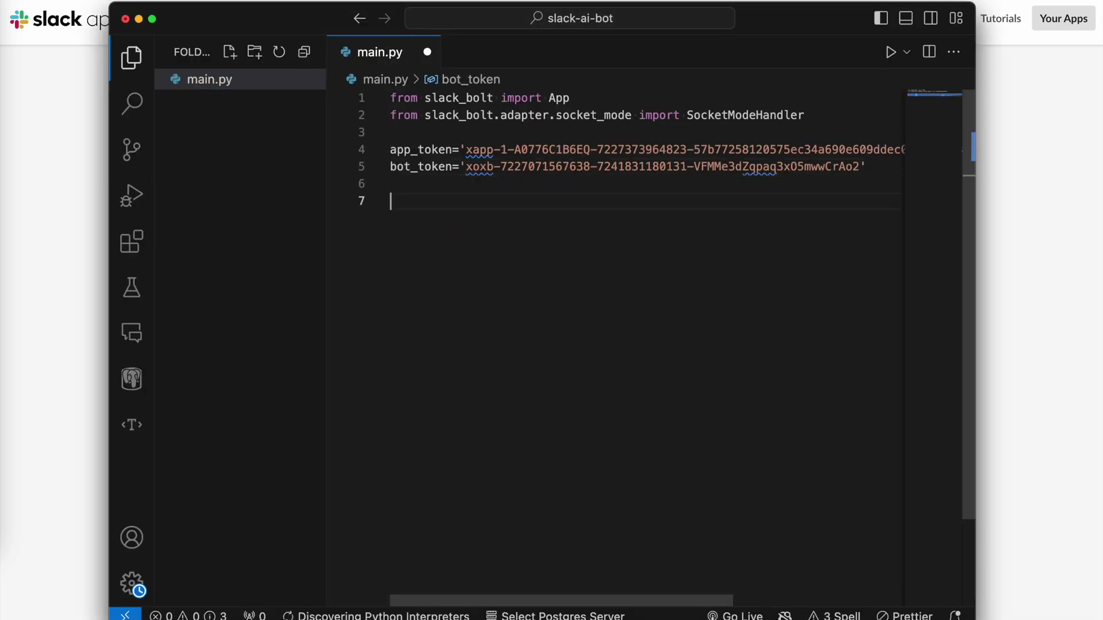
pyautogui.press('super+s')
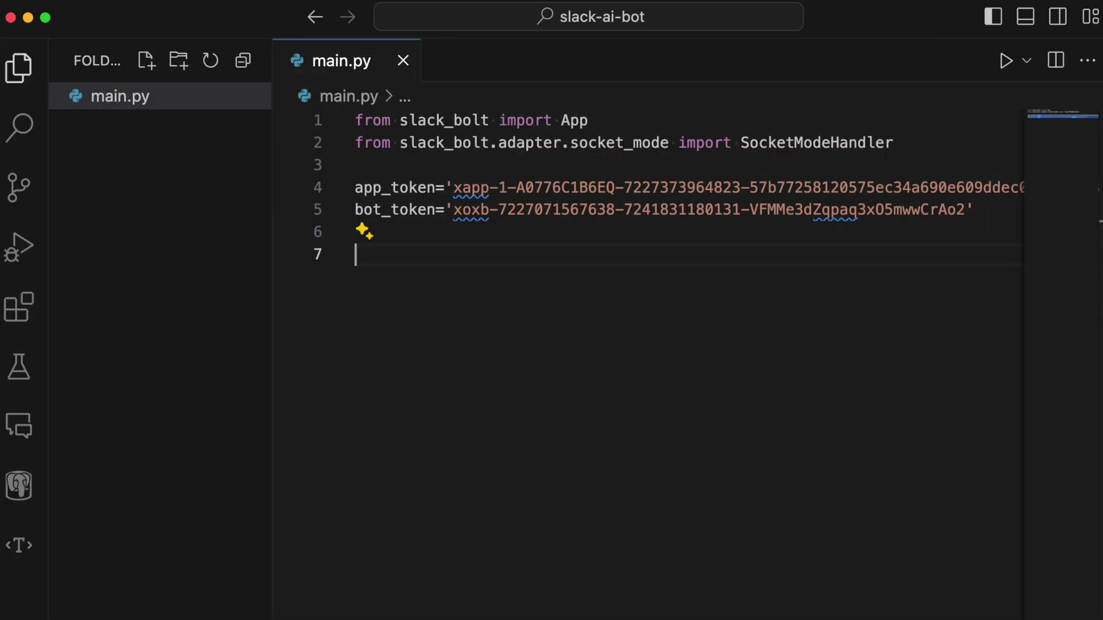
# Create the app with App(token=bot_token), add a SocketModeHandler for app and app_token, start the handler and save
pyautogui.press('Tab')
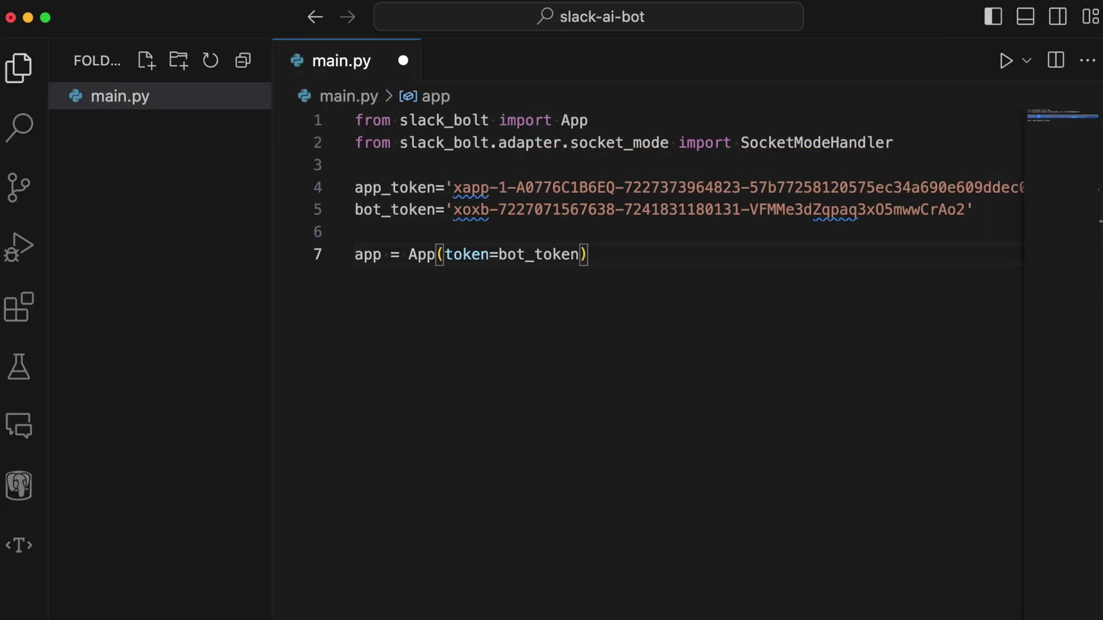
pyautogui.press('Return')
pyautogui.press('Return')
pyautogui.press('Return')
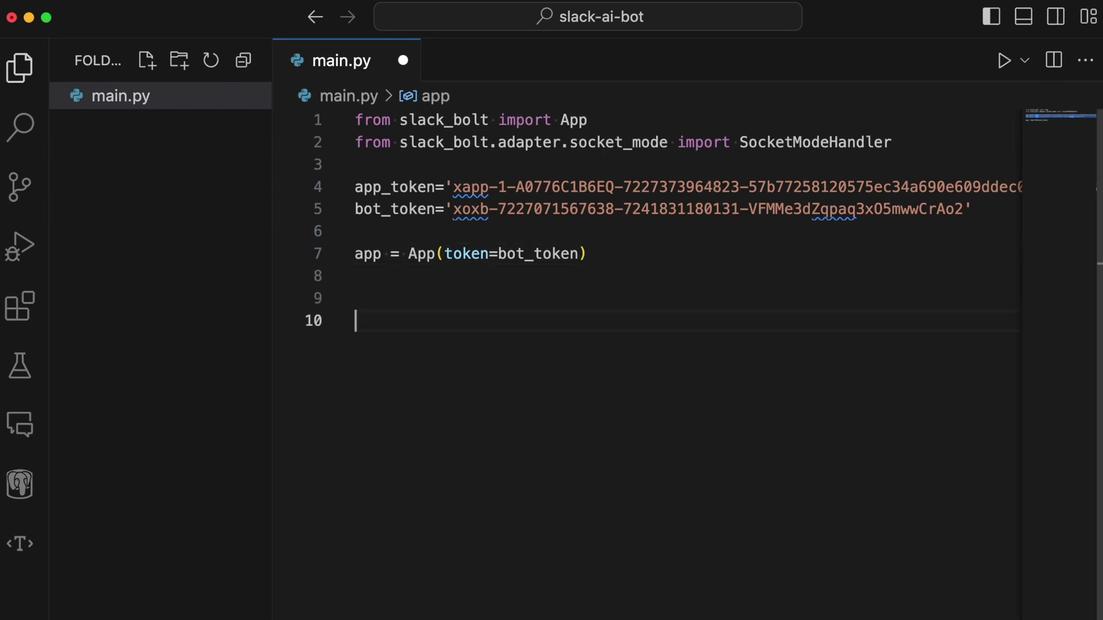
pyautogui.press('Tab')
pyautogui.press('super+s')
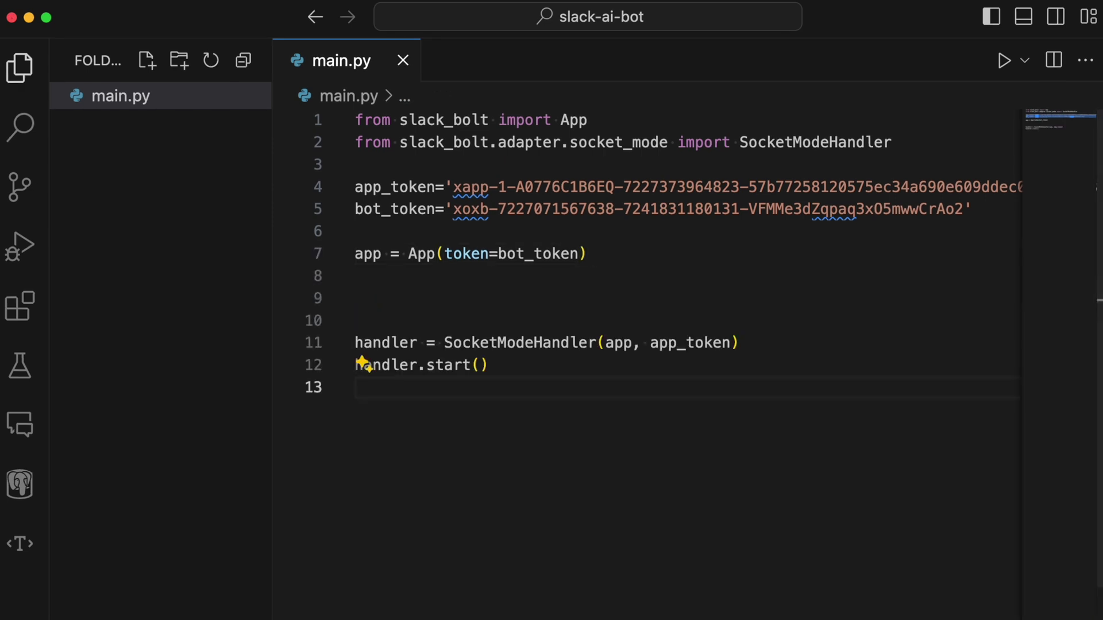
# Add an app_mention event function handle_mentions(event, client, say) that adds the "eyes" reaction to the message, and save main.py
pyautogui.click(355, 298)
pyautogui.press('Tab')
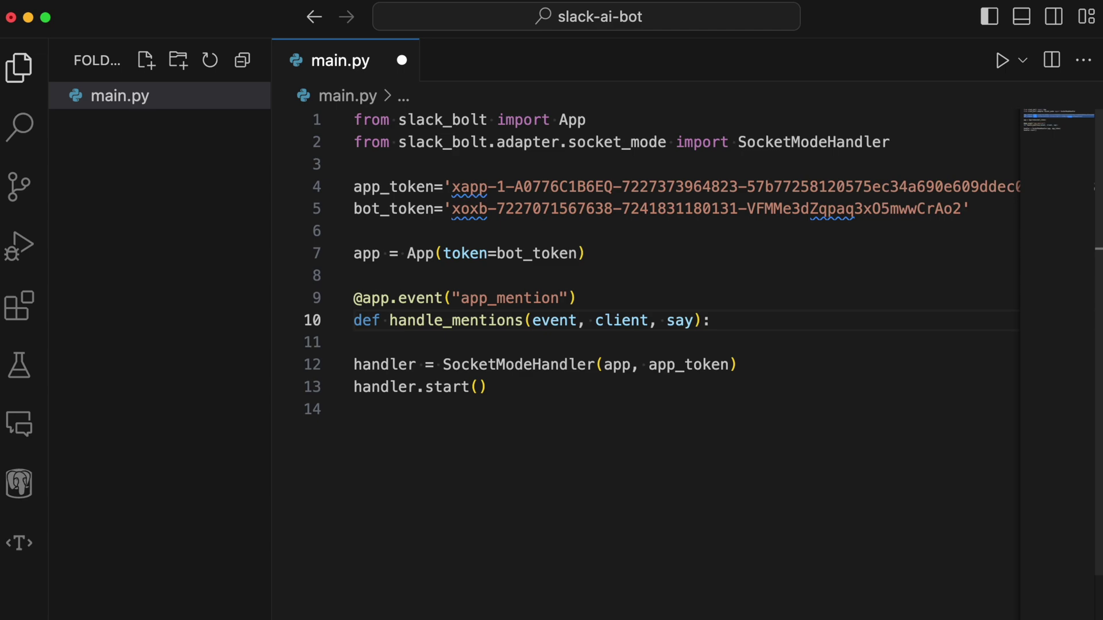
pyautogui.press('Return')
pyautogui.press('Tab')
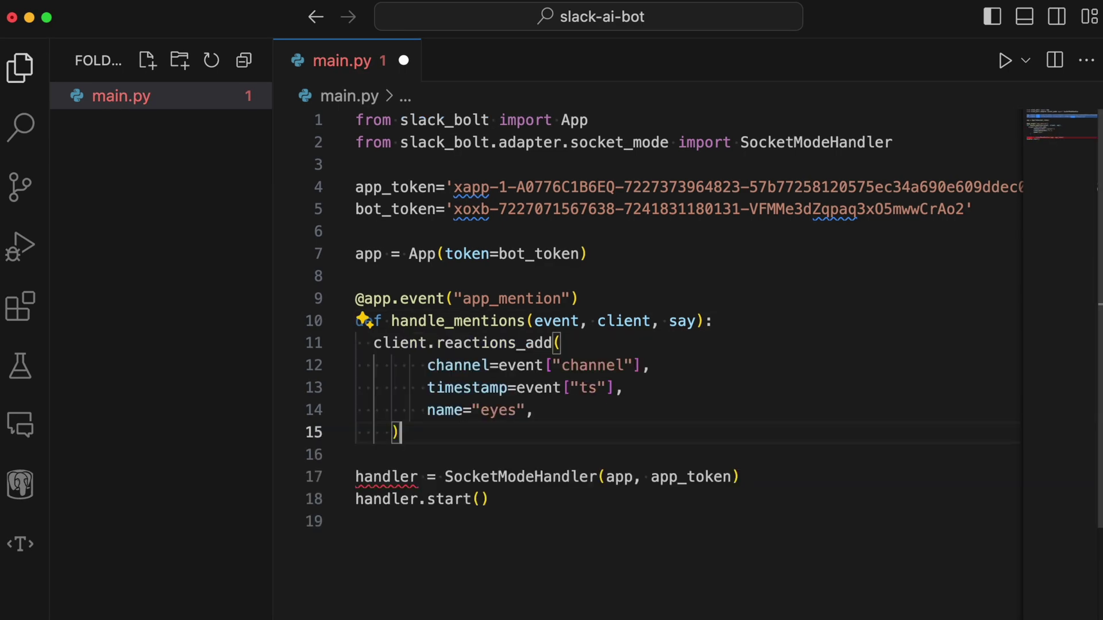
pyautogui.press('super+s')
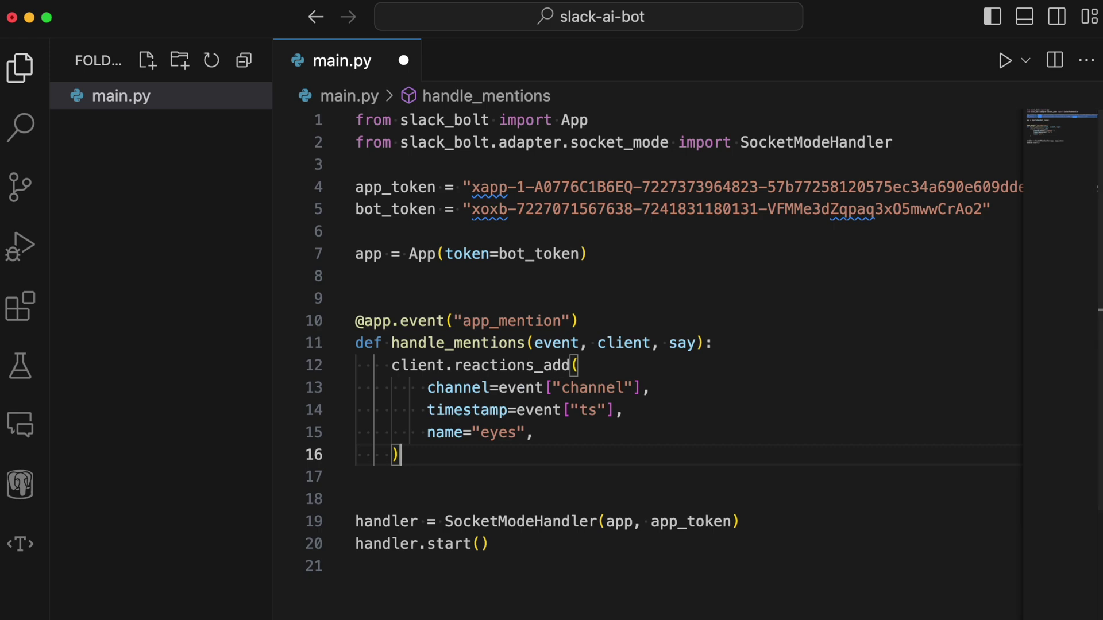
# Run python main.py in the terminal and switch to the support channel in Slack
pyautogui.hotkey('alt', 'space')
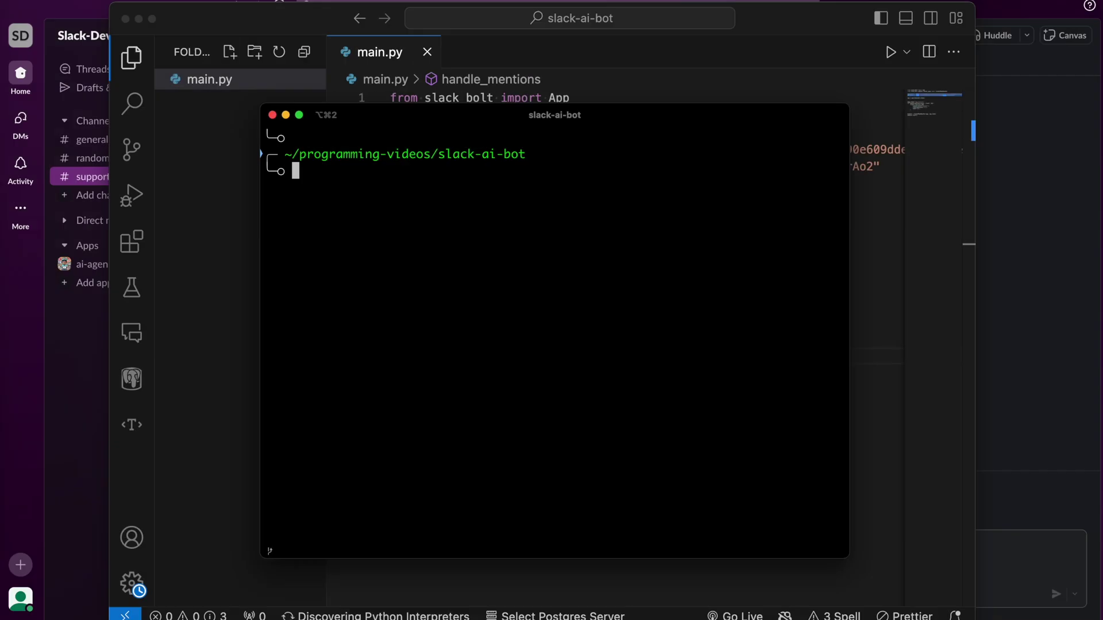
pyautogui.press('Up')
pyautogui.press('Return')
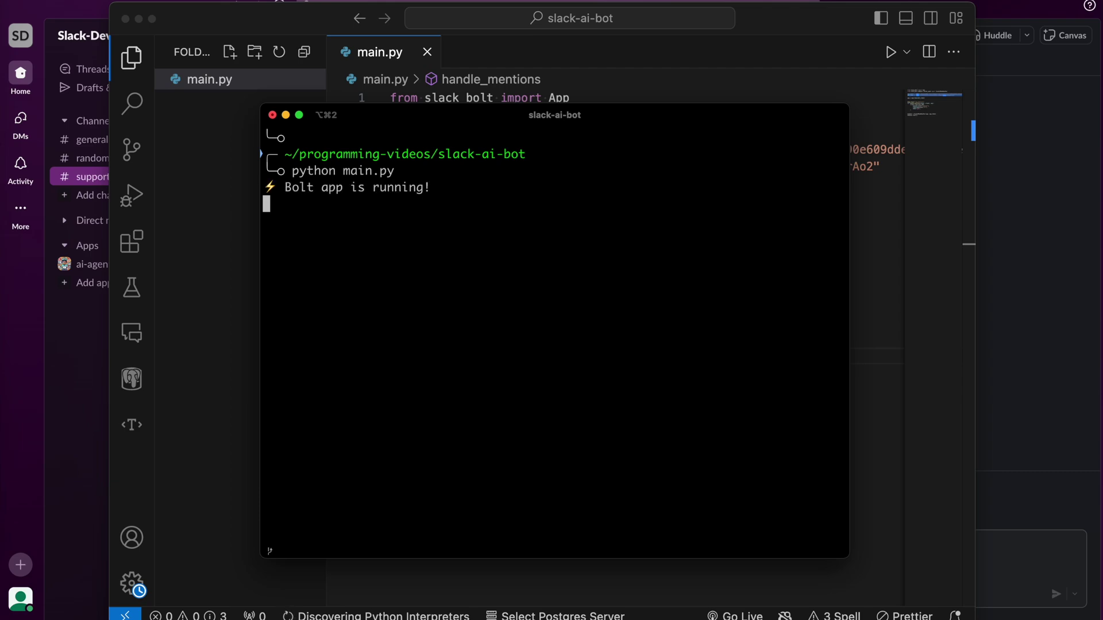
pyautogui.press('super+Tab')
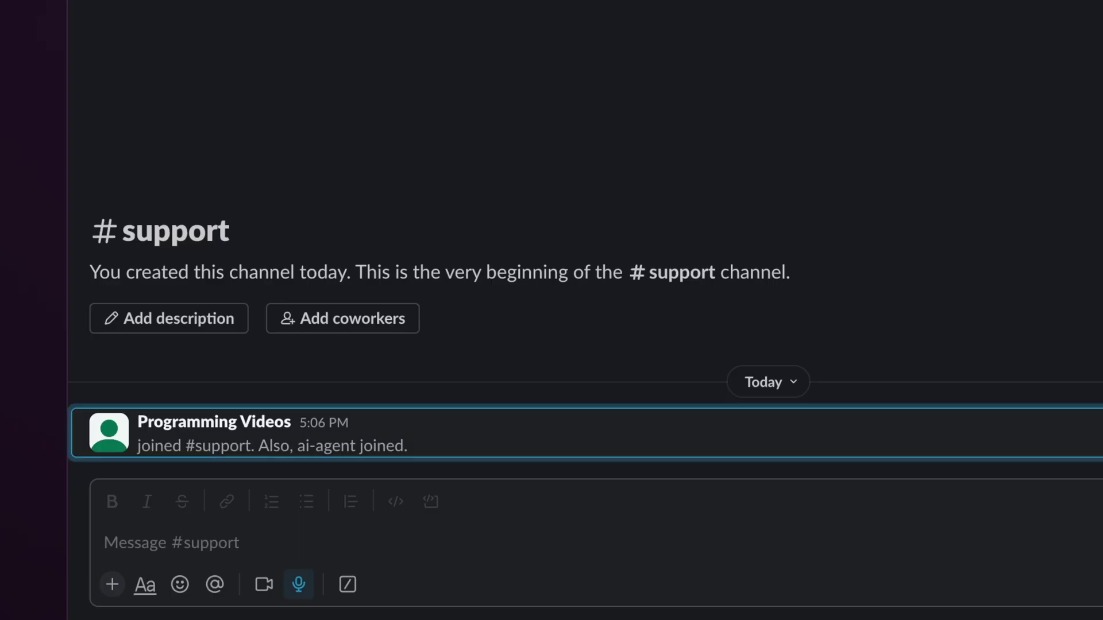
pyautogui.click(591, 518)
pyautogui.write('@')
pyautogui.press('Return')
pyautogui.write('hi')
pyautogui.press('Return')
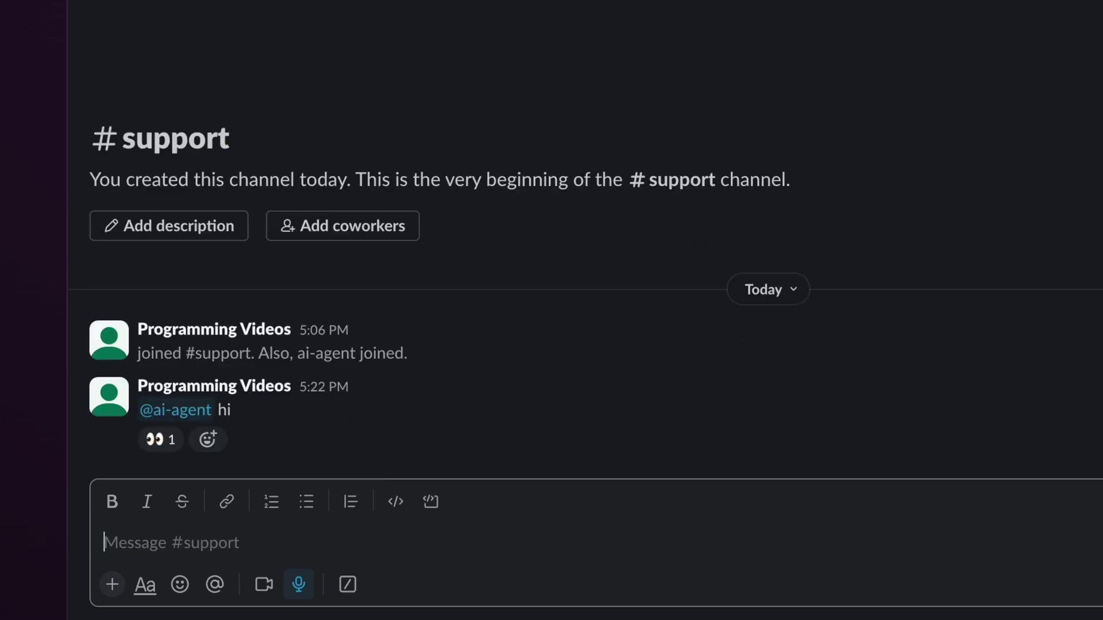
pyautogui.moveTo(174, 451)
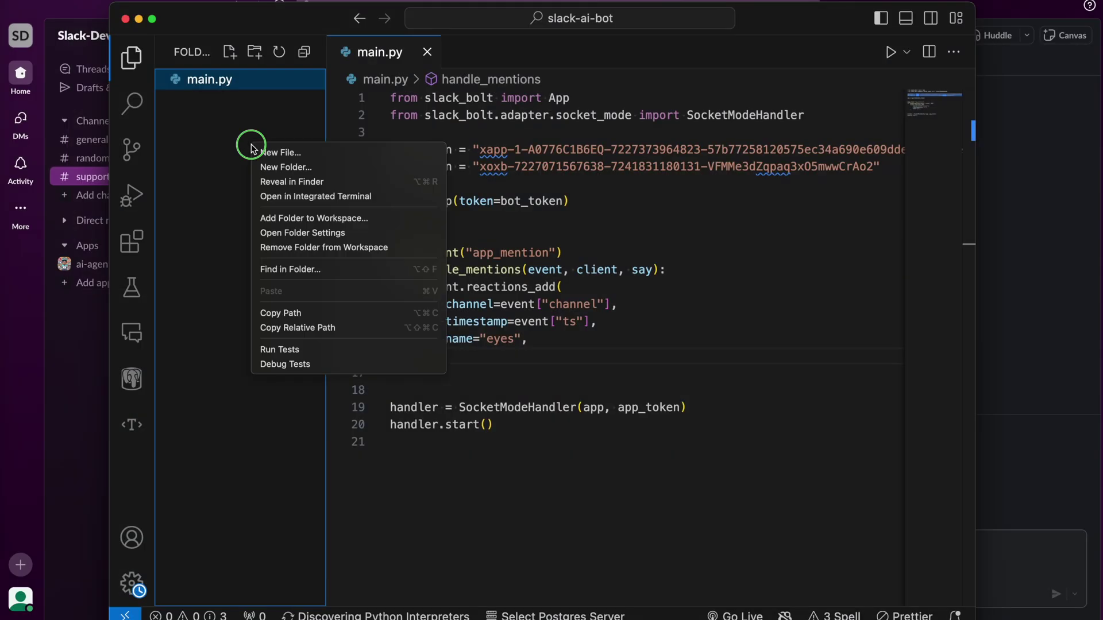
# Create the file ai.py in the VS Code project, import OpenAI from openai and define client = OpenAI()
pyautogui.click(262, 152)
pyautogui.write('ai.py')
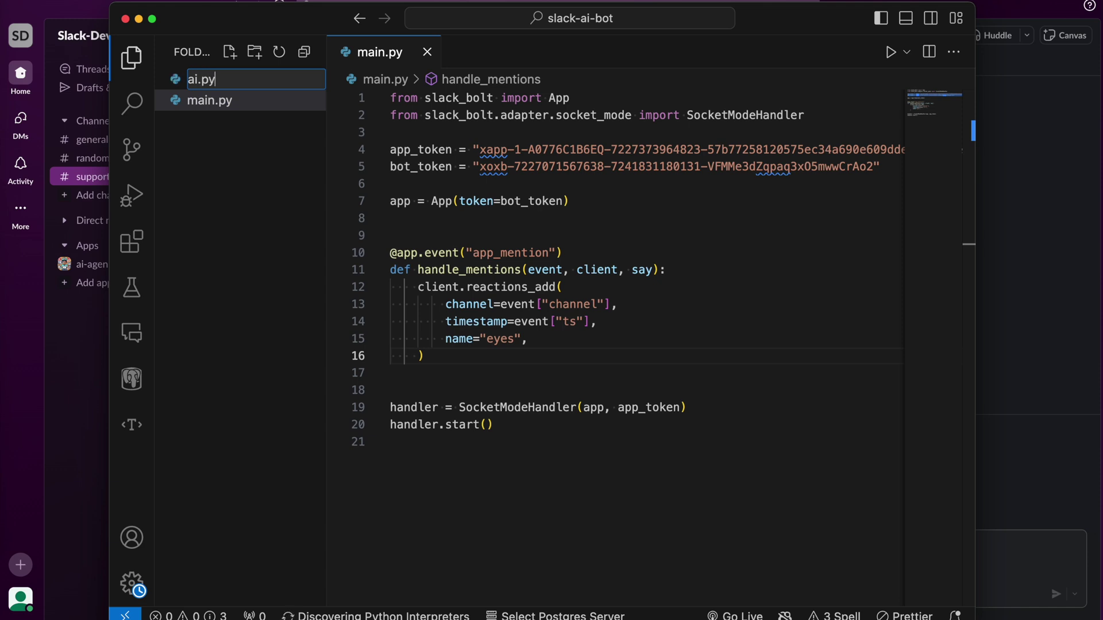
pyautogui.press('Return')
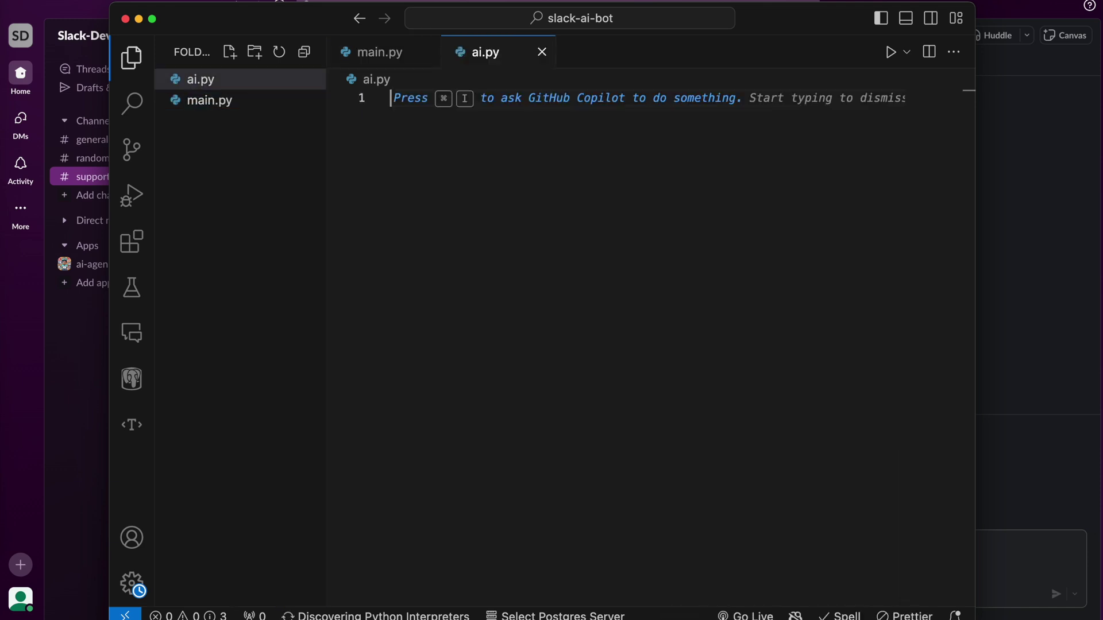
pyautogui.write('from openai import OpenAI')
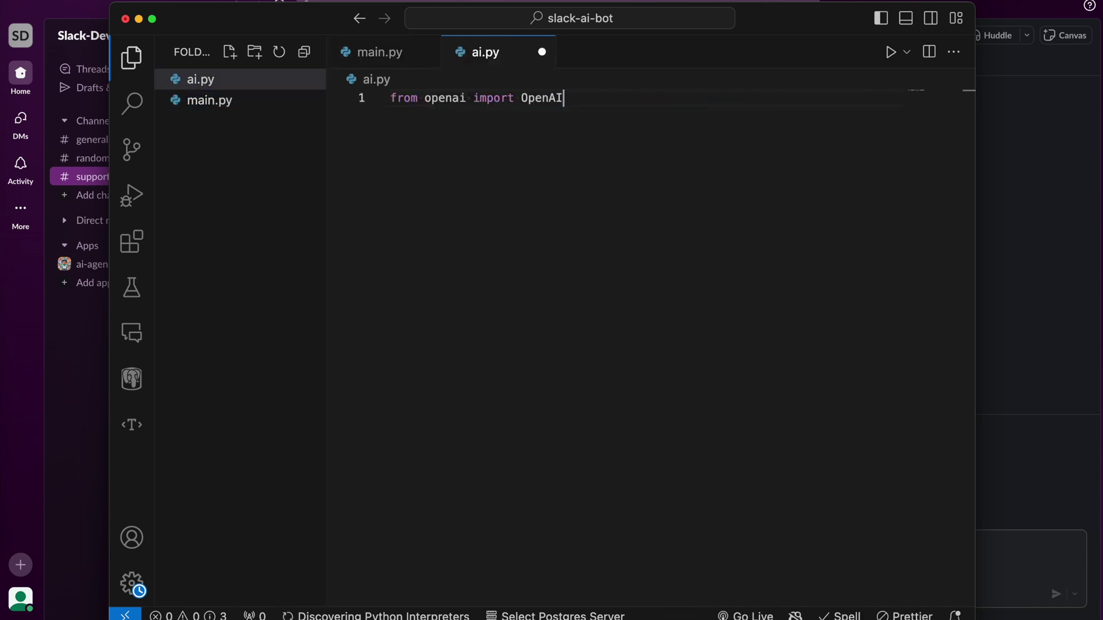
pyautogui.press('Return')
pyautogui.press('Return')
pyautogui.write('client = OpenAI()')
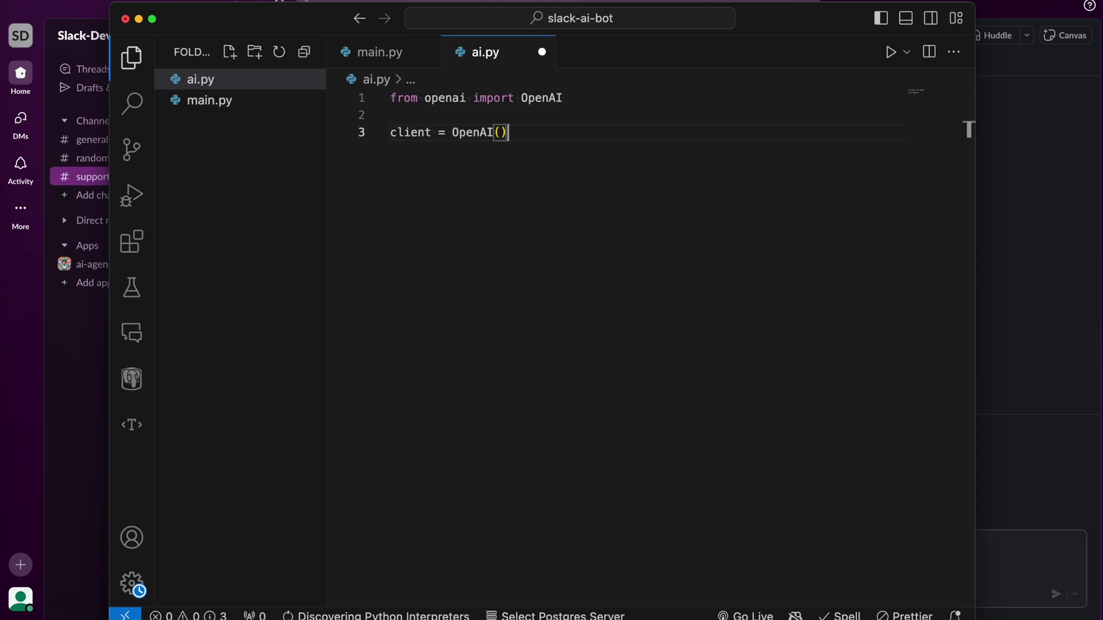
# Define chat(query: str) with a chat_completion request that sends query as the user message to the gpt-4o model
pyautogui.press('Return')
pyautogui.press('Return')
pyautogui.write('def chat(query: str):')
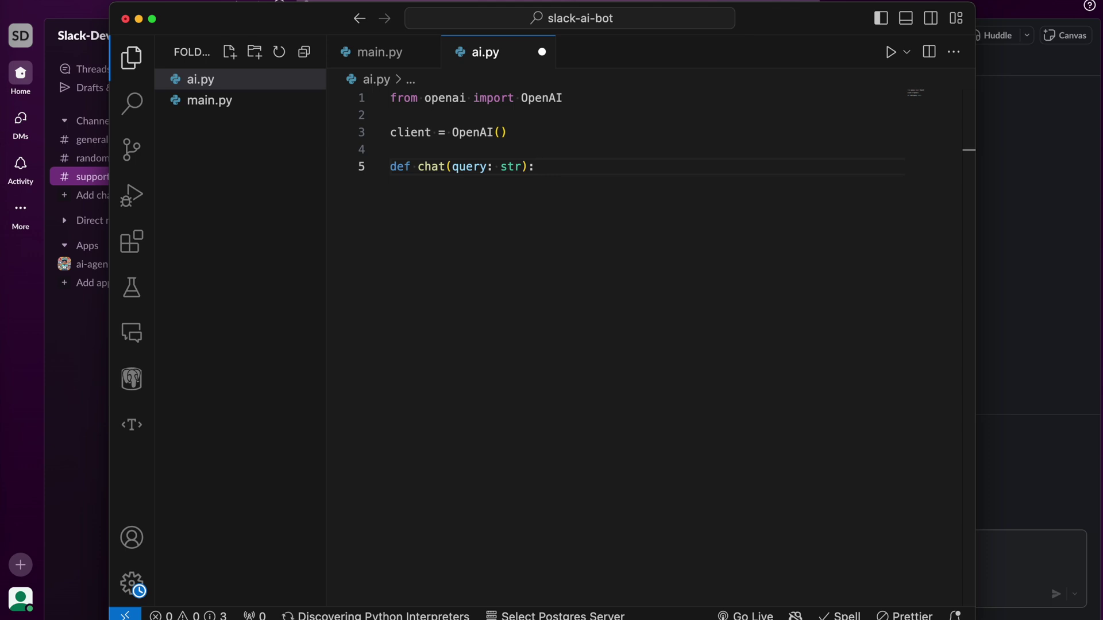
pyautogui.press('Return')
pyautogui.write('chat_completion = client.chat.completions.create(')
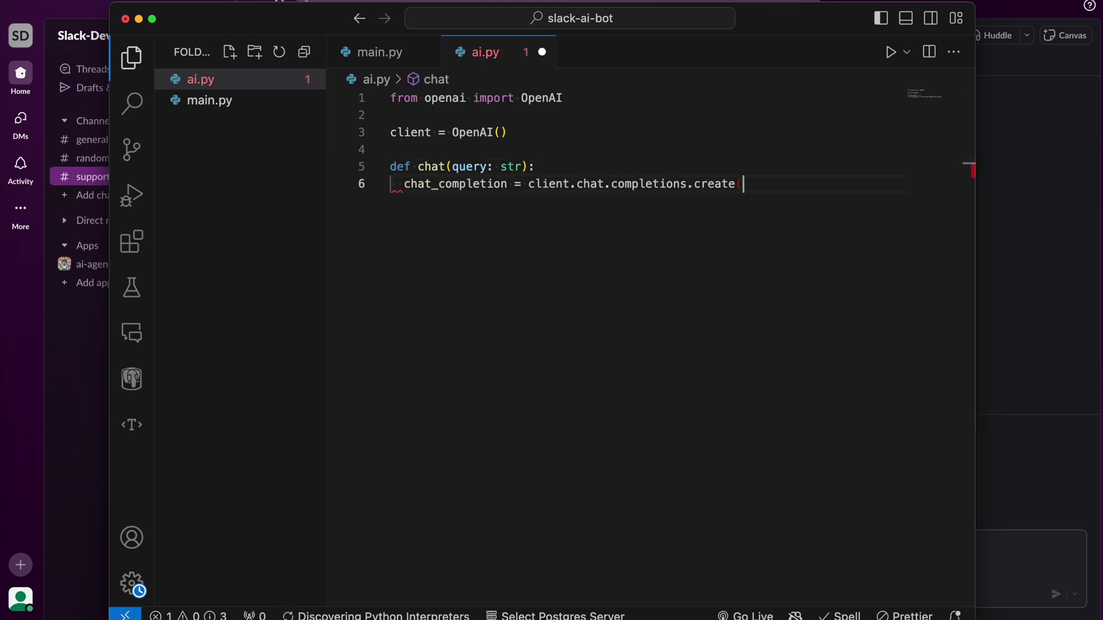
pyautogui.press('Return')
pyautogui.press('Tab')
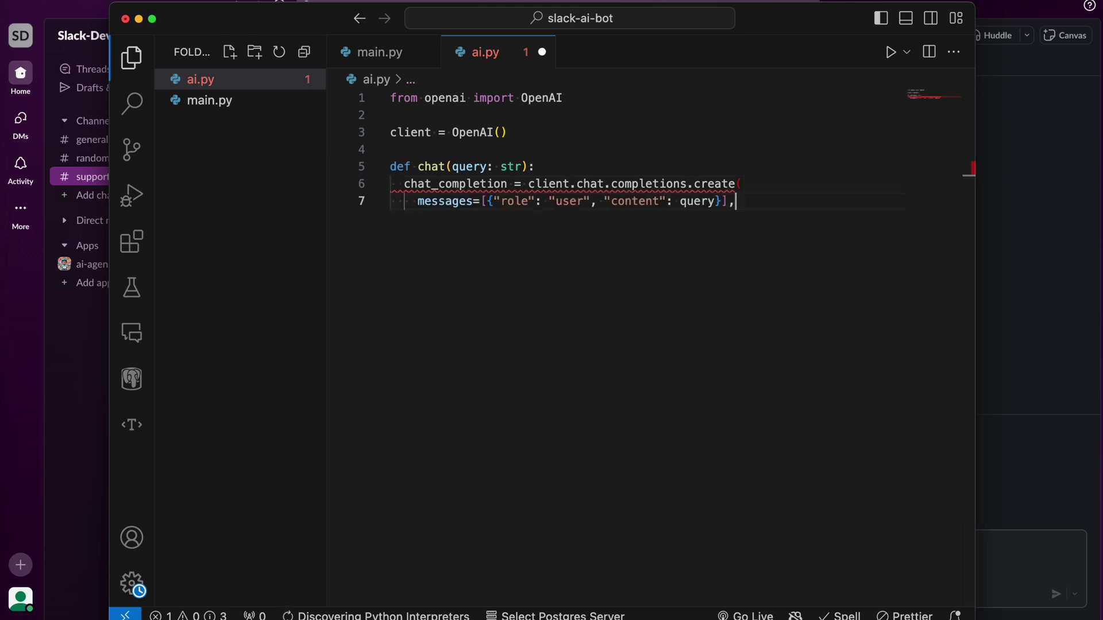
pyautogui.press('Return')
pyautogui.press('Tab')
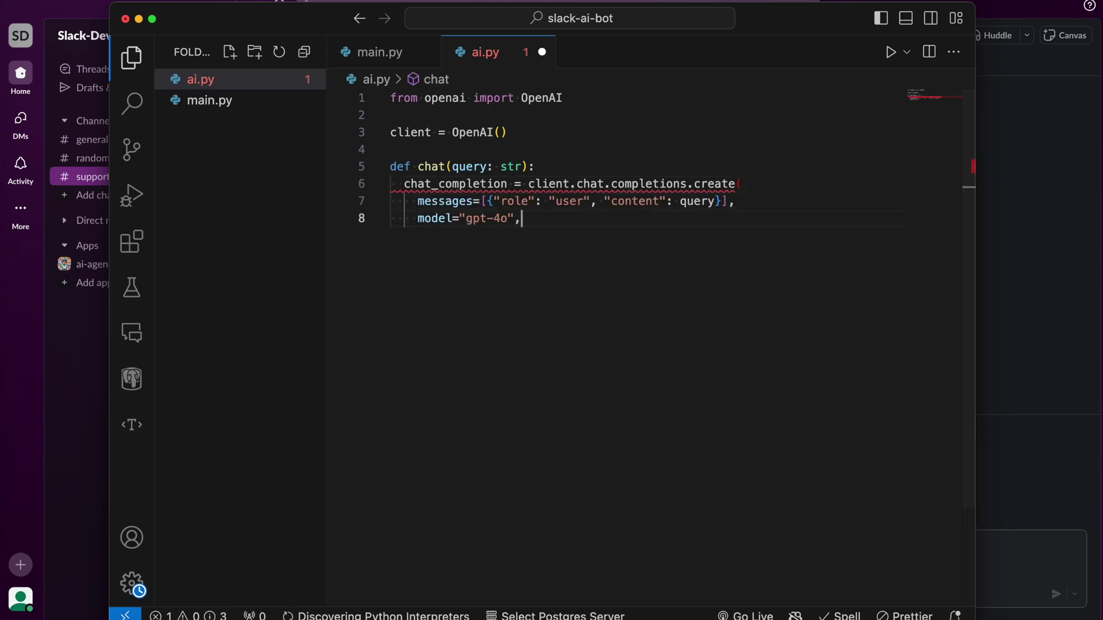
pyautogui.press('Return')
pyautogui.press('Tab')
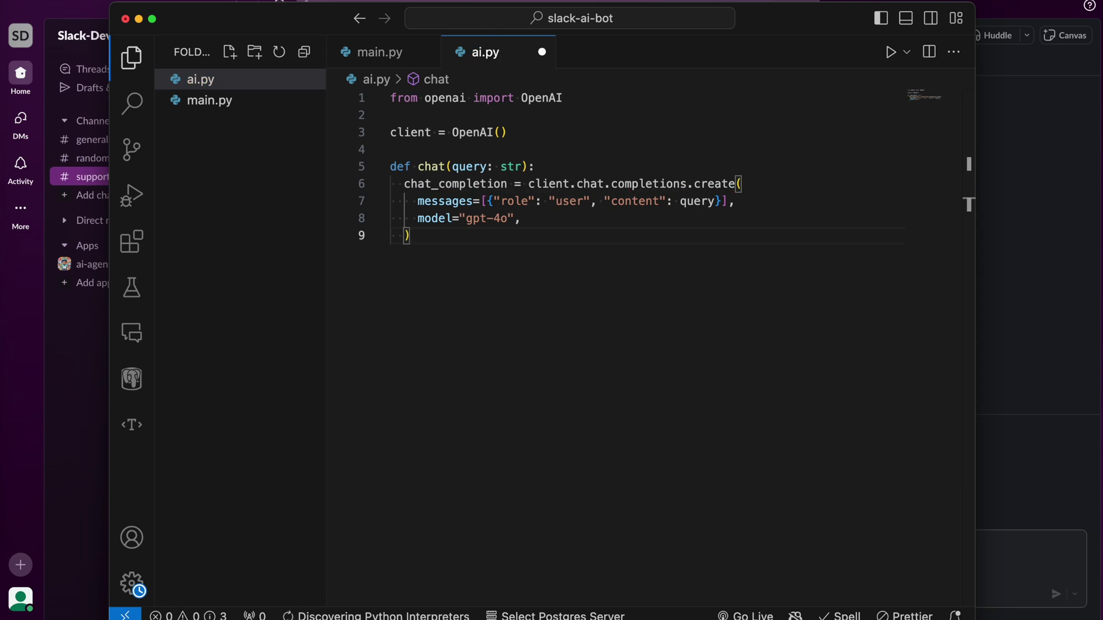
# Make the chat function return chat_completion.choices[0].message.content and save ai.py
pyautogui.press('Return')
pyautogui.press('Return')
pyautogui.press('Tab')
pyautogui.press('super+s')
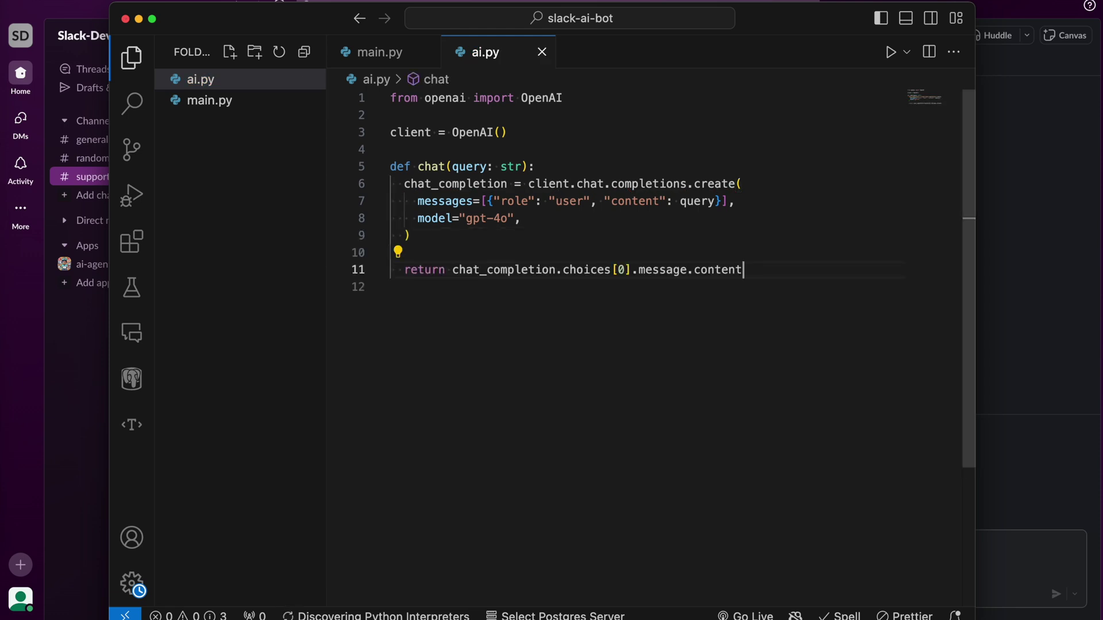
# Import chat from ai below the existing imports in main.py
pyautogui.click(374, 52)
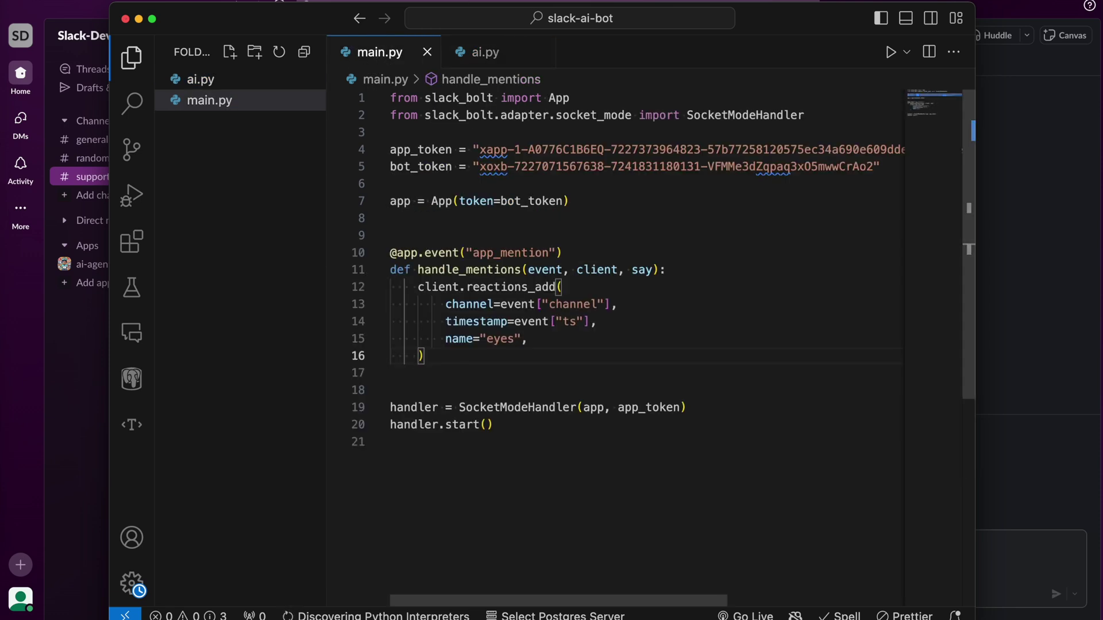
pyautogui.click(391, 132)
pyautogui.write('from ai import chat')
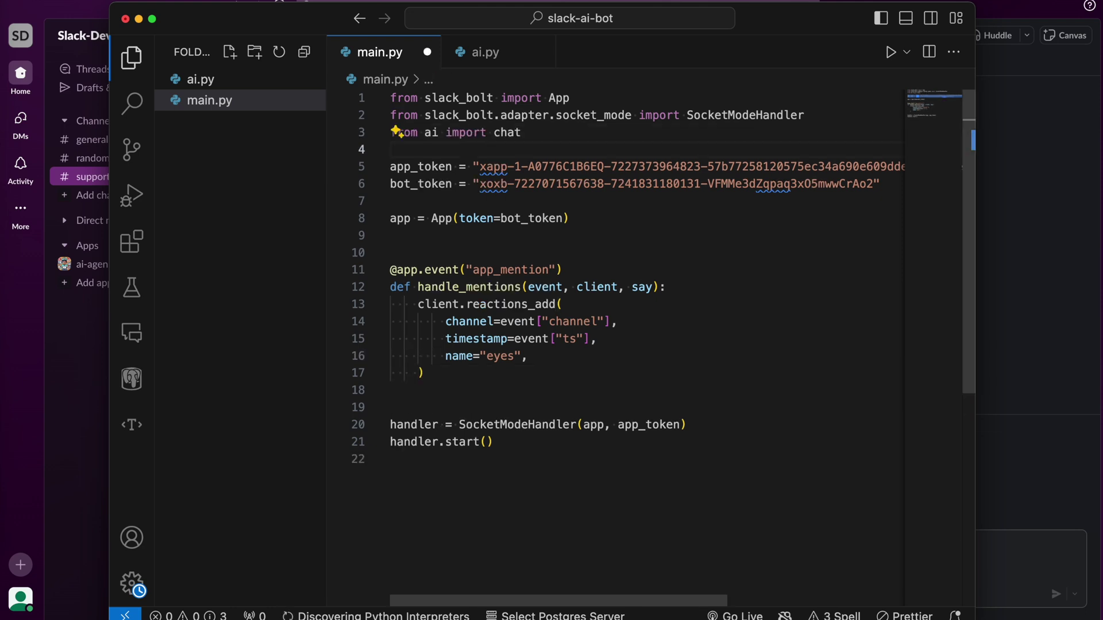
# In handle_mentions, set response = chat(event["text"]) and post it with client.chat_postMessage as a reply in the message's thread
pyautogui.click(425, 372)
pyautogui.press('Return')
pyautogui.press('Return')
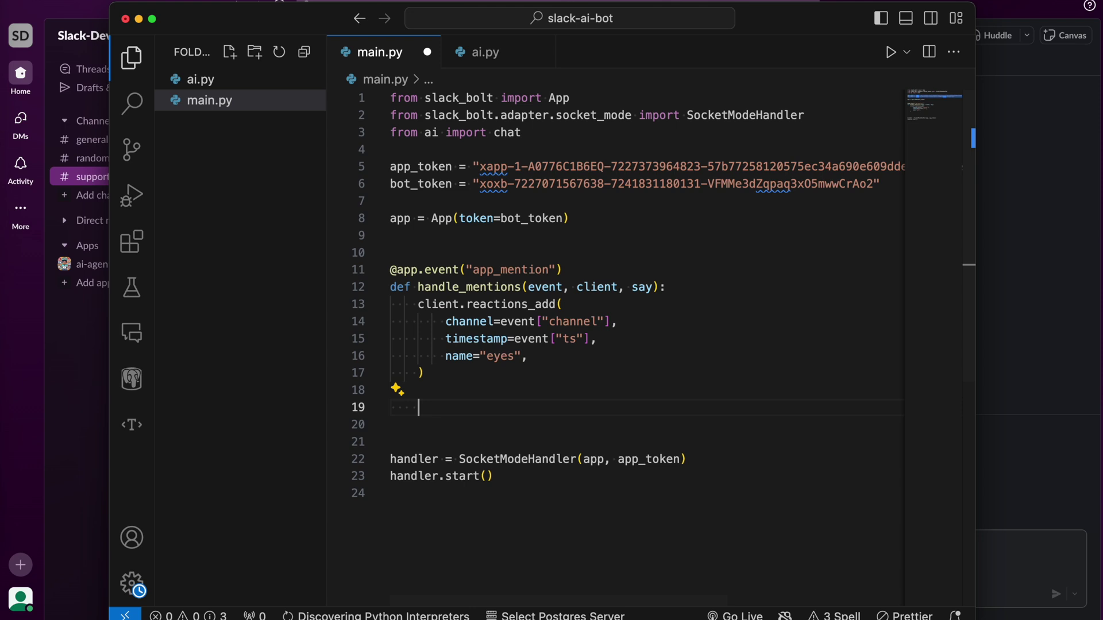
pyautogui.write('response = chat(event["text"])')
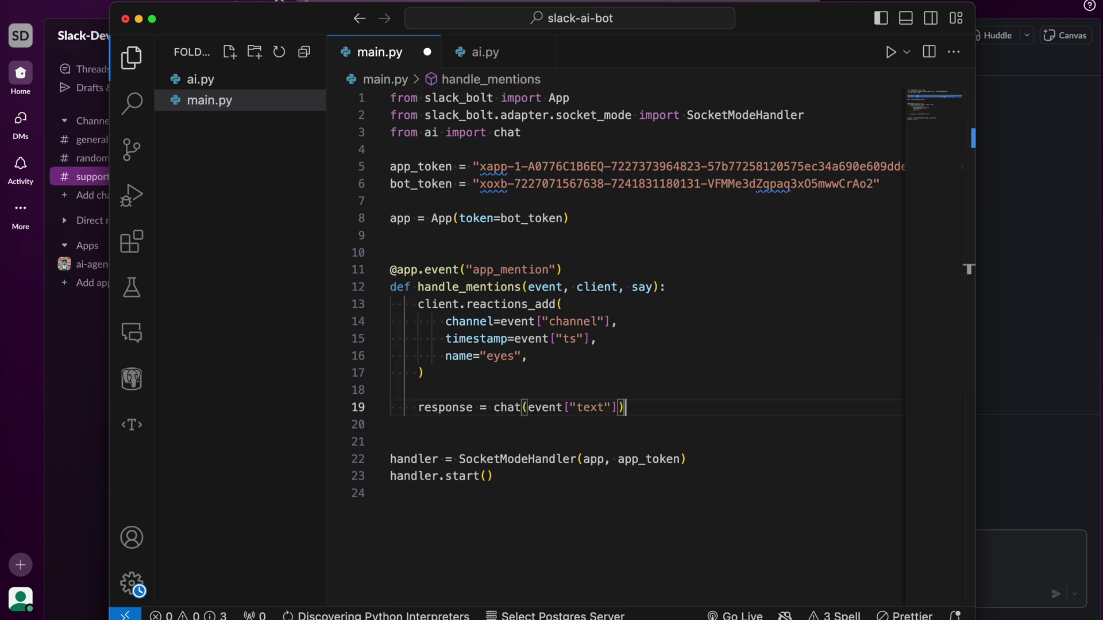
pyautogui.press('Return')
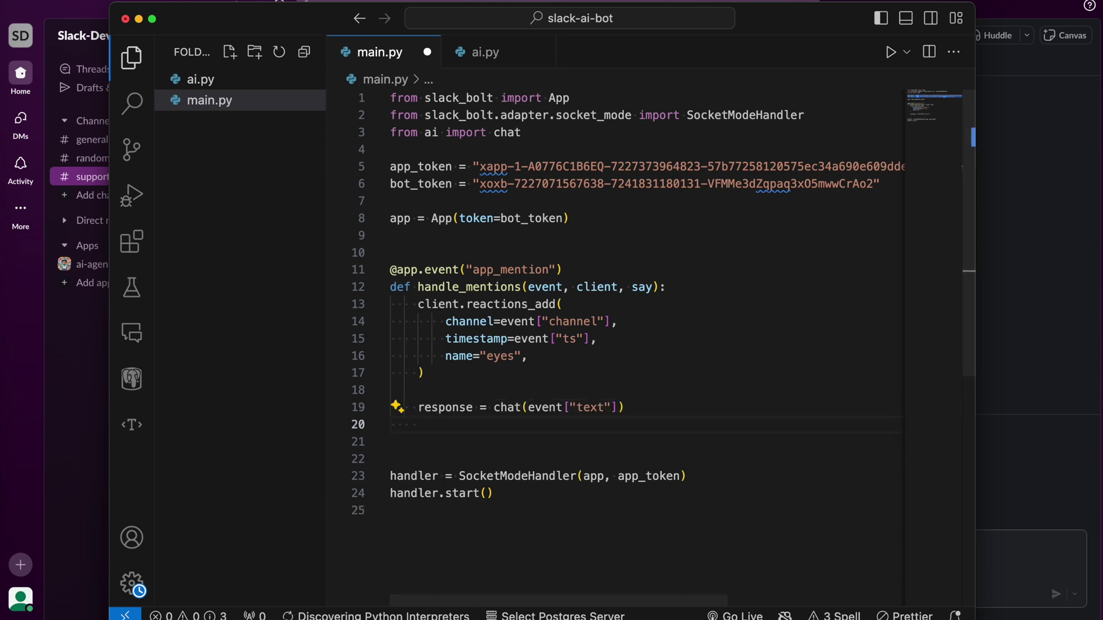
pyautogui.write('client.chat_postMessage(         channel=event["channel"],         timestamp=event["ts"],         thread_ts=event["ts"],         text=response,     )')
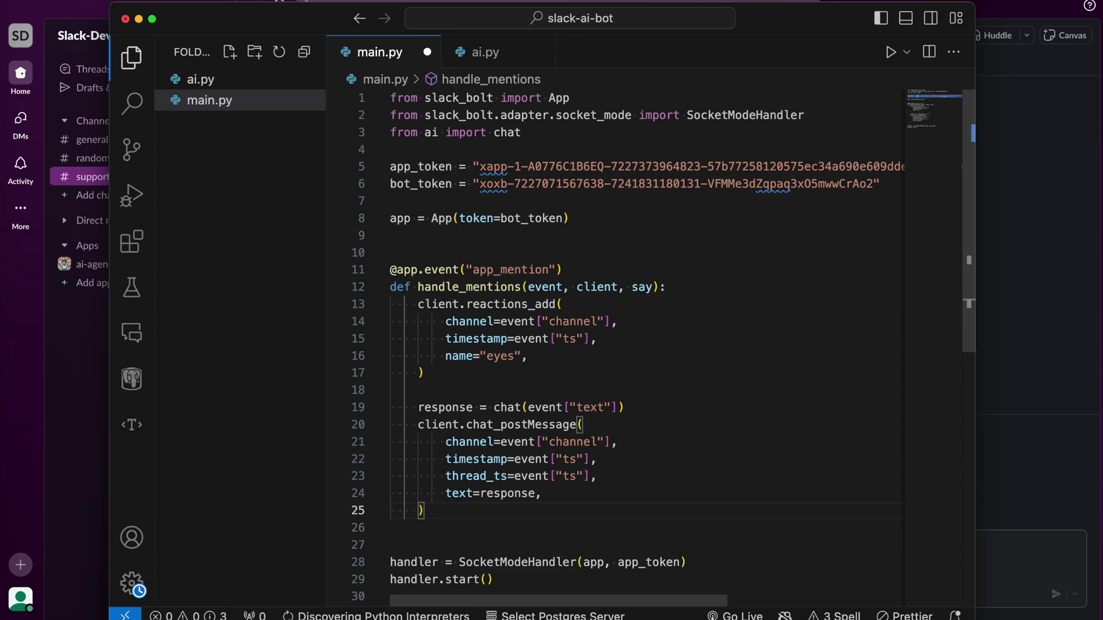
# Add a client.reactions_remove call after the posted reply that removes the "eyes" reaction from the event's message
pyautogui.press('Return')
pyautogui.press('Return')
pyautogui.write('client.reactions_remove(     channel=event["channel"],     timestamp=event["ts"],     name="eyes", )')
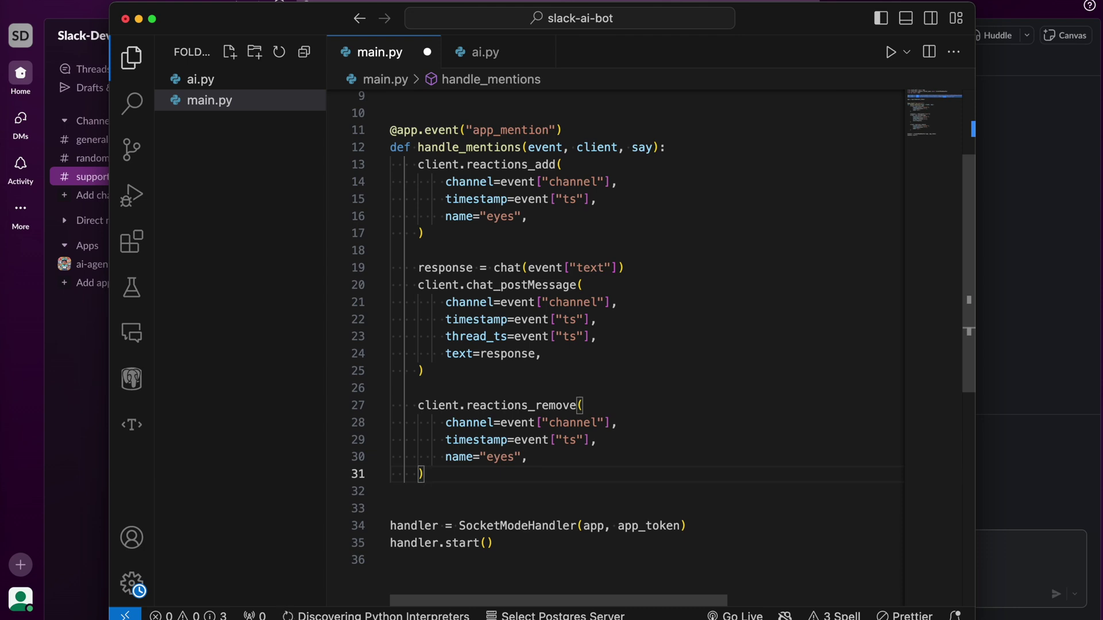
# Run python main.py in the terminal and switch to the support channel in Slack
pyautogui.hotkey('alt', 'space')
pyautogui.write('python main.py')
pyautogui.press('Return')
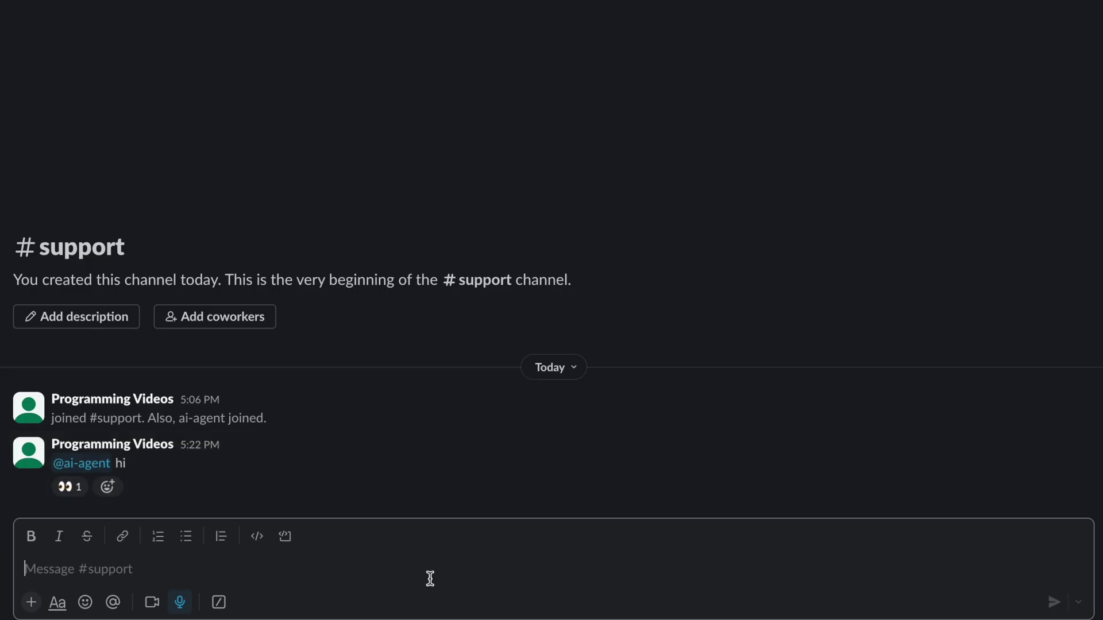
pyautogui.write('@ai')
pyautogui.press('Return')
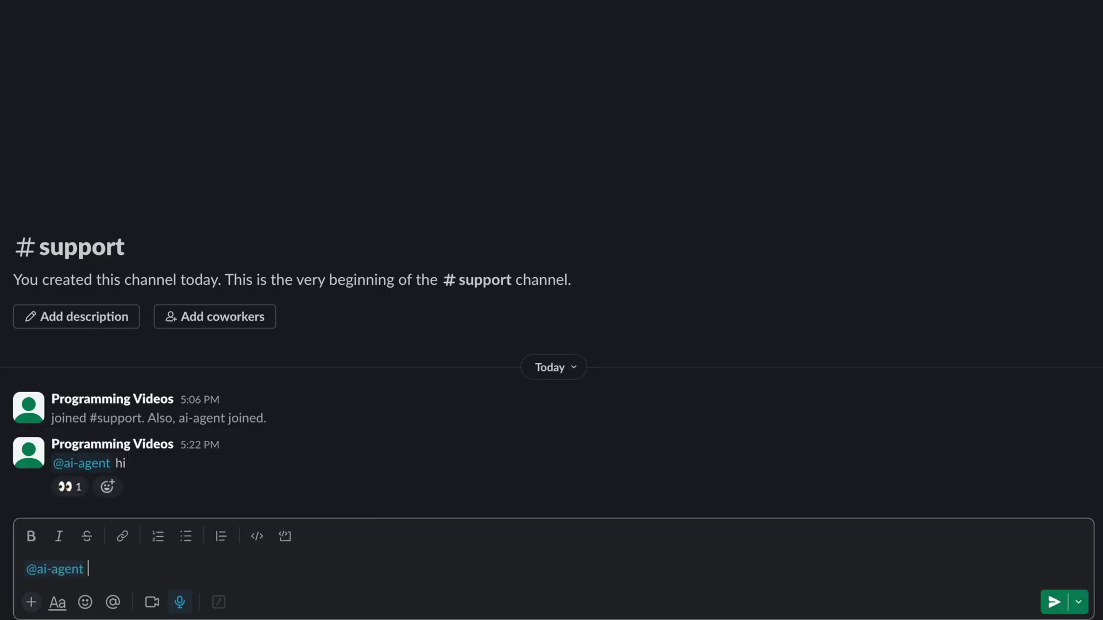
pyautogui.write('tell me a joke')
pyautogui.press('Return')
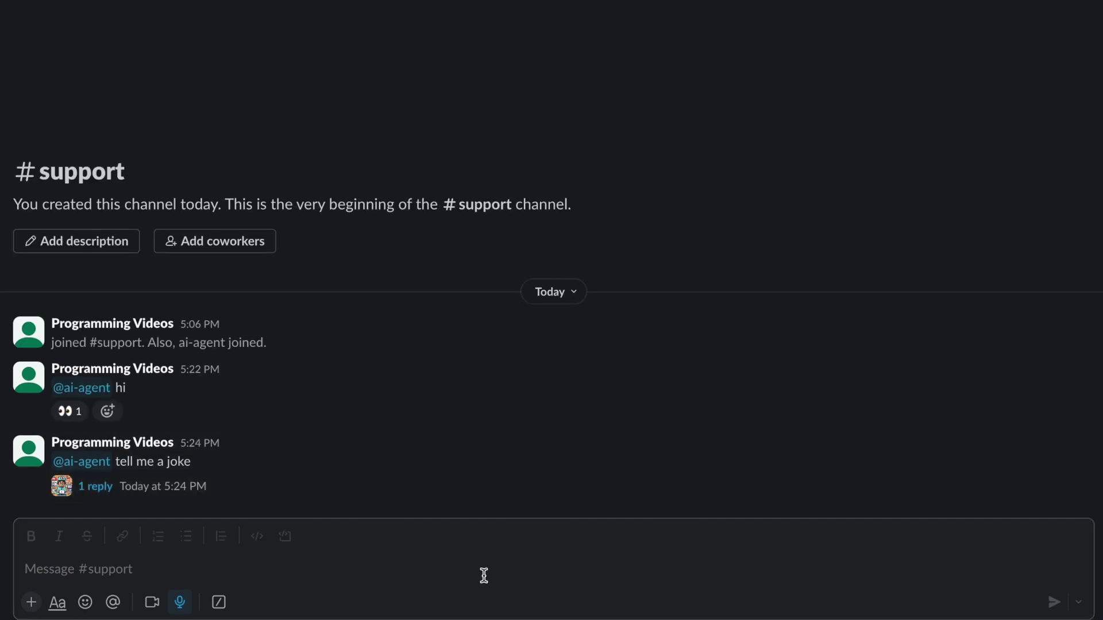
pyautogui.click(95, 486)
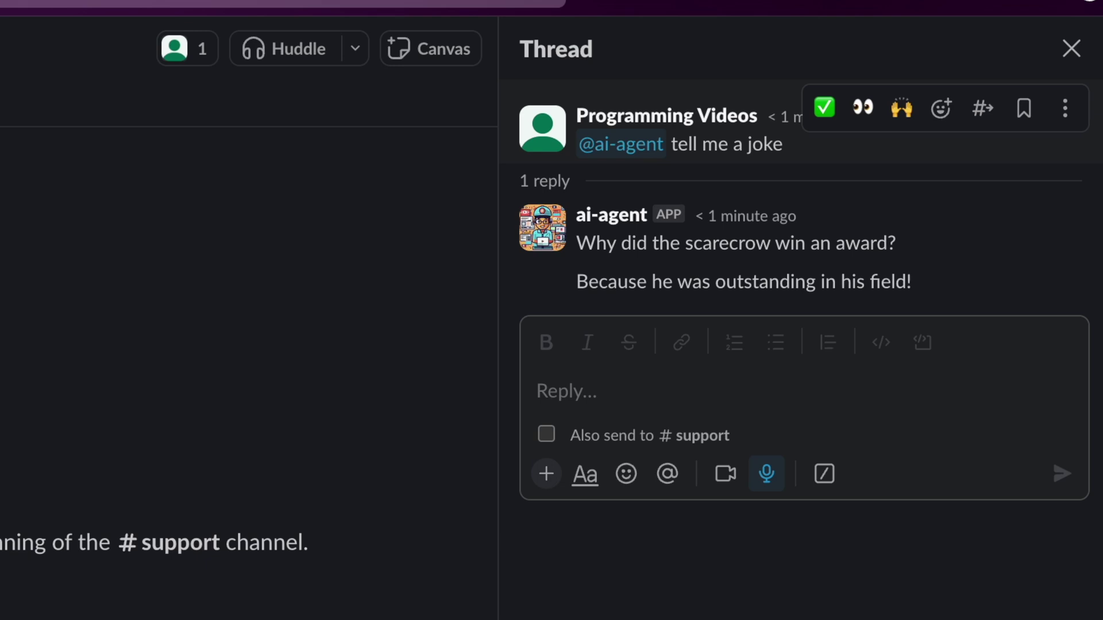